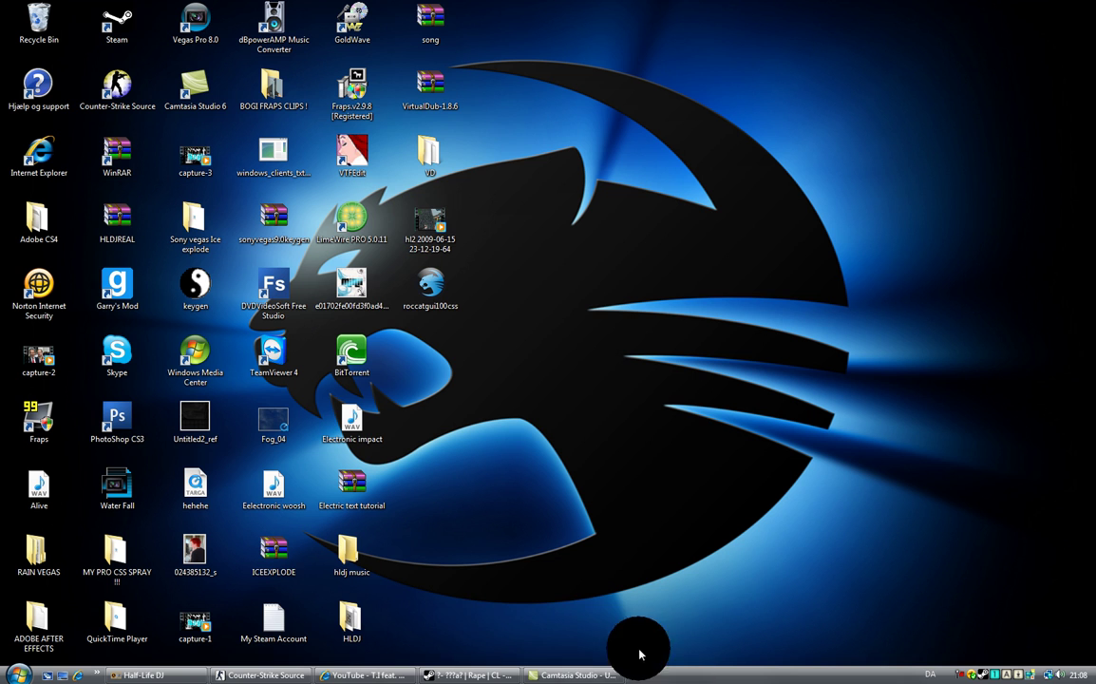
{"action": "left_click_drag", "start_coordinate": [694, 198], "coordinate": [646, 361]}
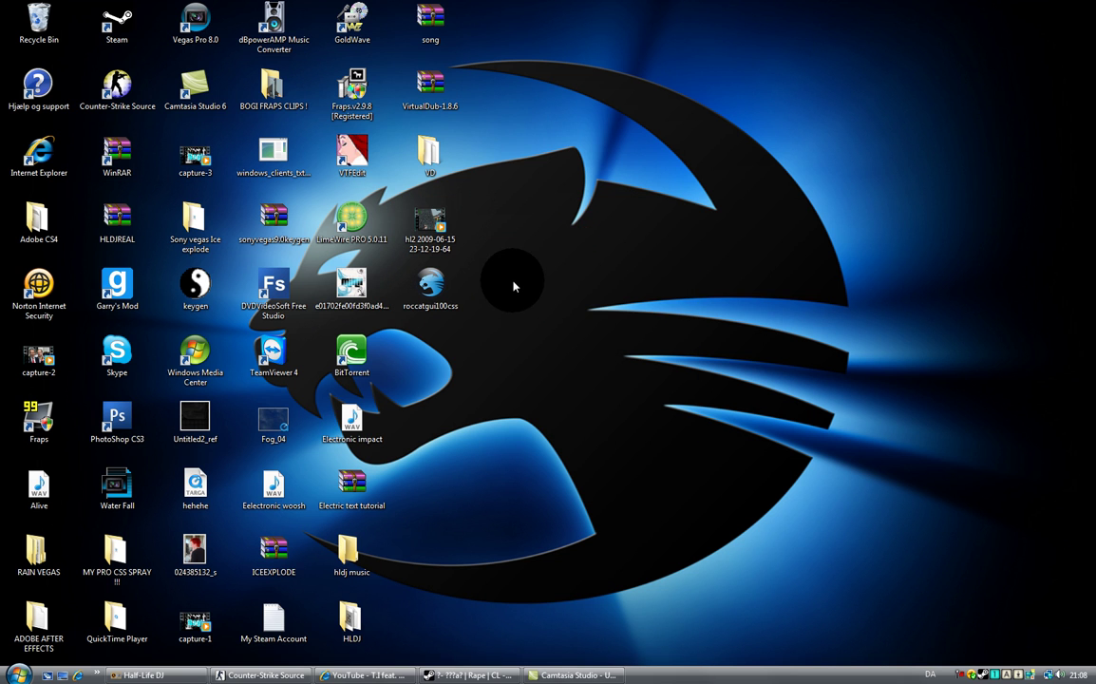
{"action": "left_click_drag", "start_coordinate": [510, 277], "coordinate": [1028, 448]}
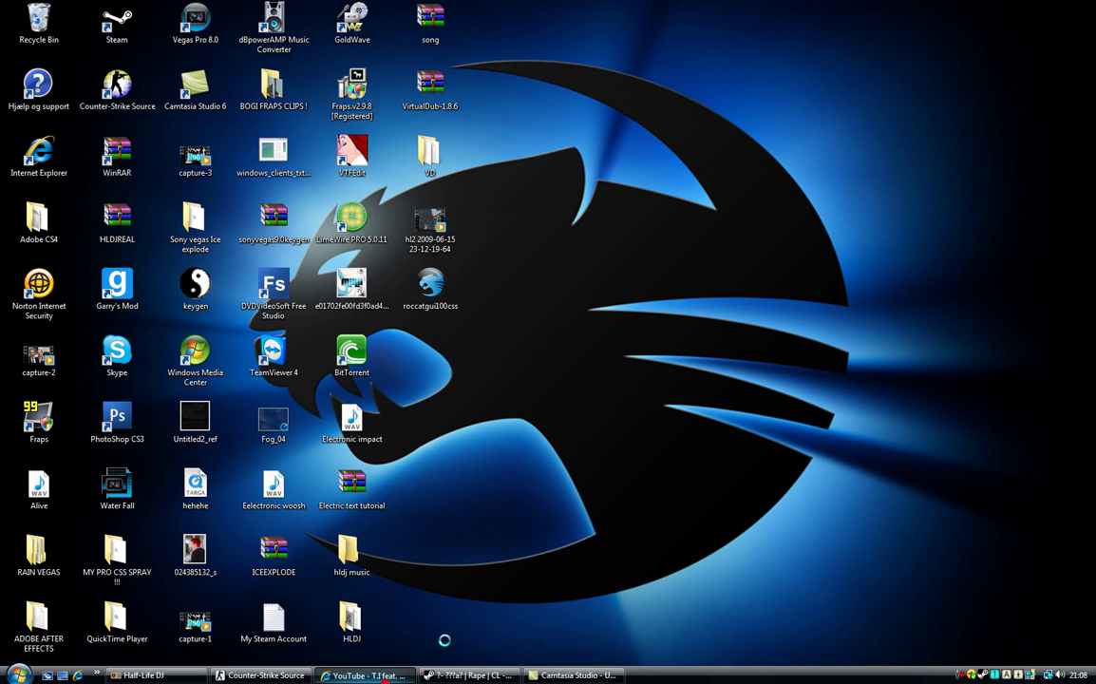
Switch to Internet Explorer and open the ROCCAT GUI download page on the already open ROCCAT STUDIOS site.
{"action": "left_click", "coordinate": [366, 675]}
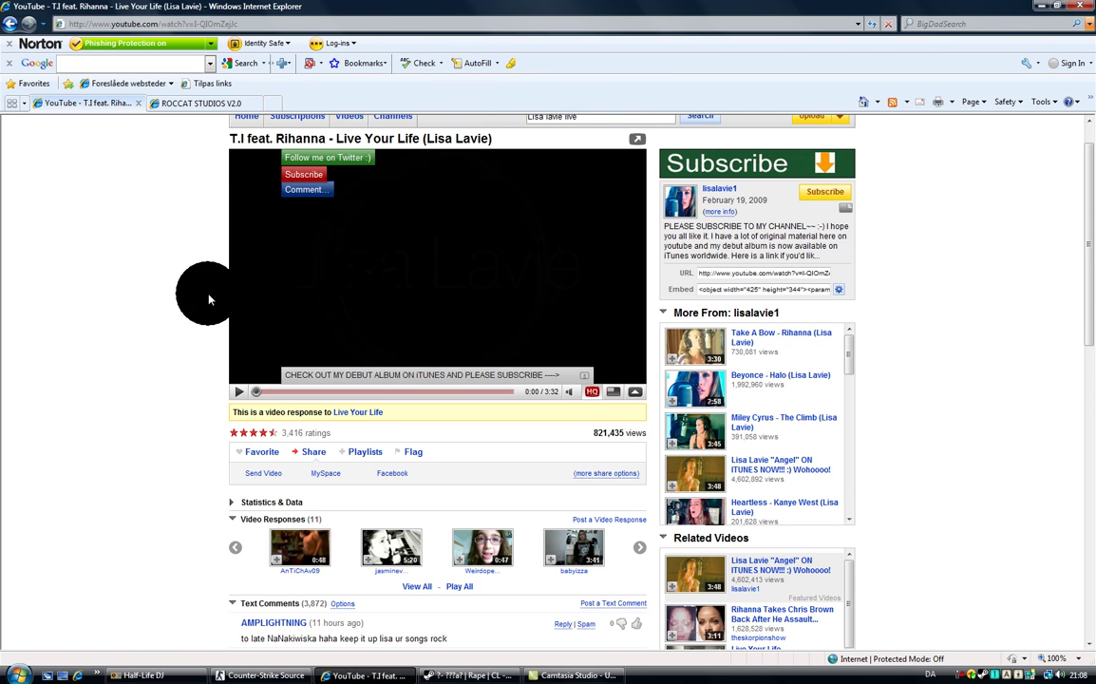
{"action": "left_click", "coordinate": [223, 102]}
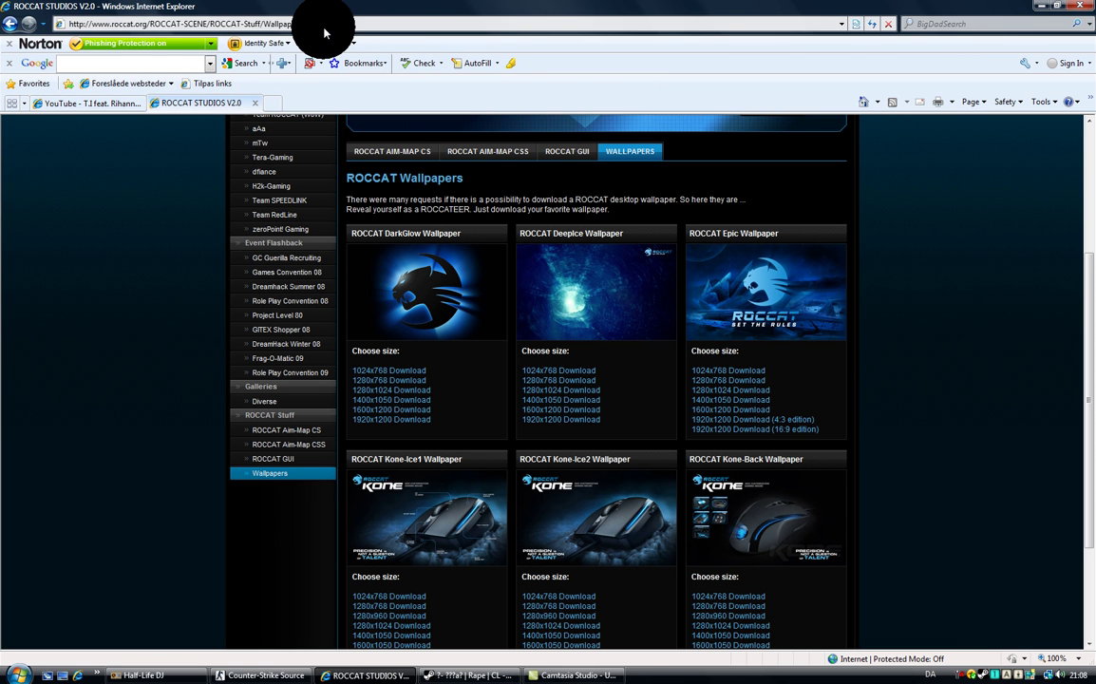
{"action": "left_click", "coordinate": [570, 150]}
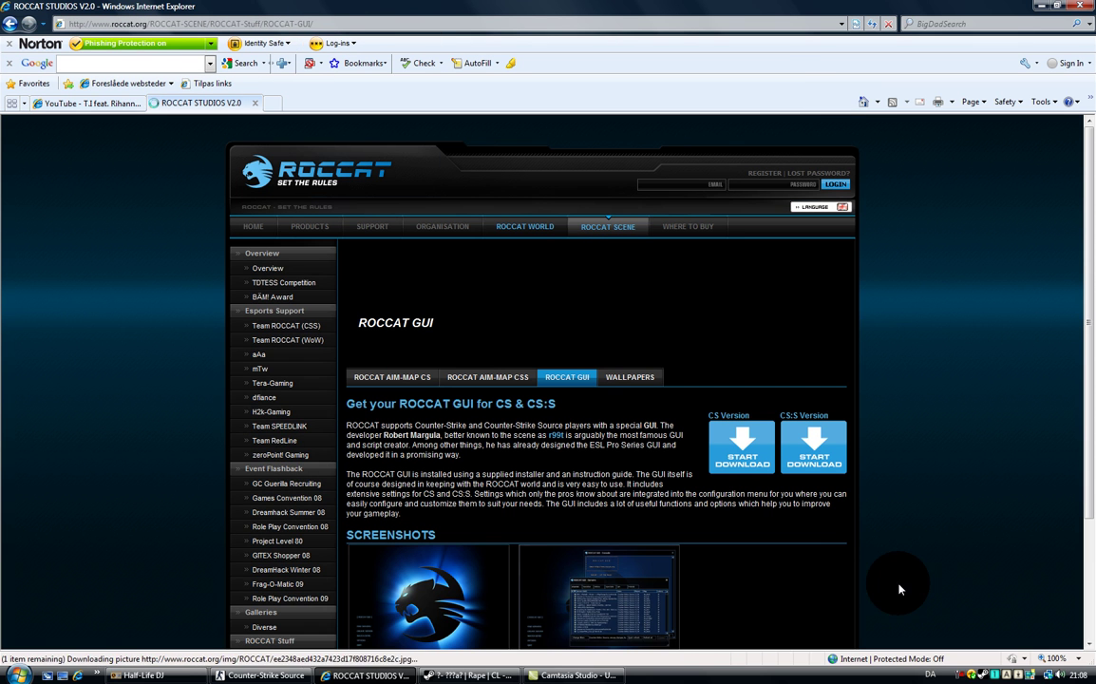
Download the CS:S version of ROCCAT GUI and open the zip archive directly.
{"action": "scroll", "coordinate": [935, 539], "scroll_direction": "down", "scroll_amount": 3}
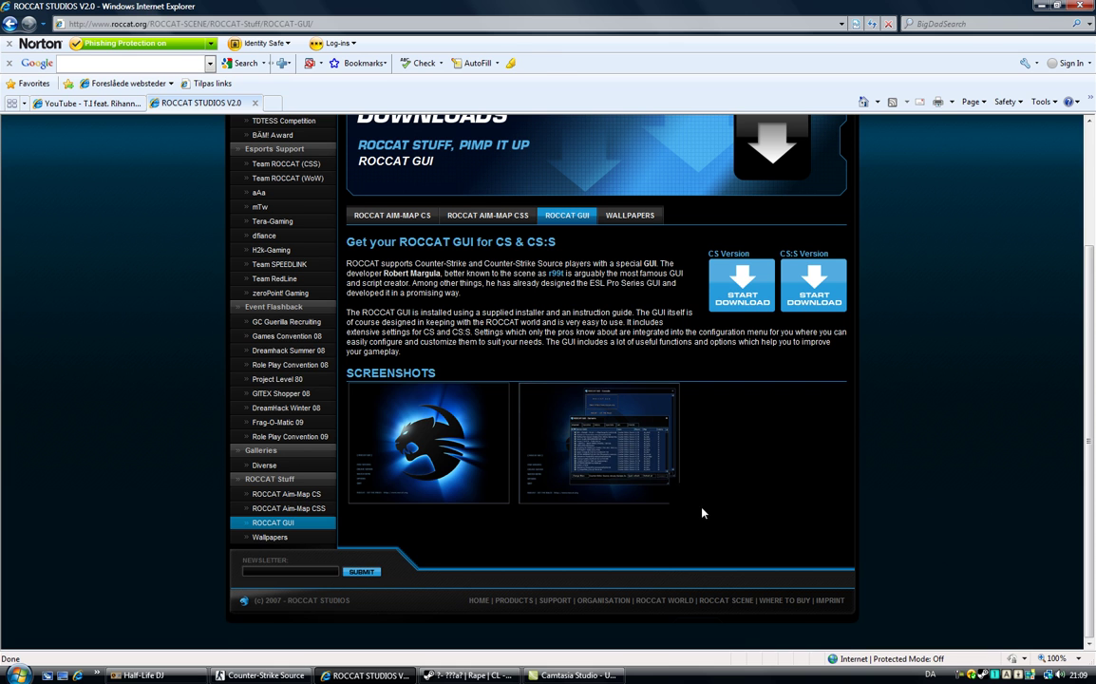
{"action": "scroll", "coordinate": [703, 513], "scroll_direction": "up", "scroll_amount": 2}
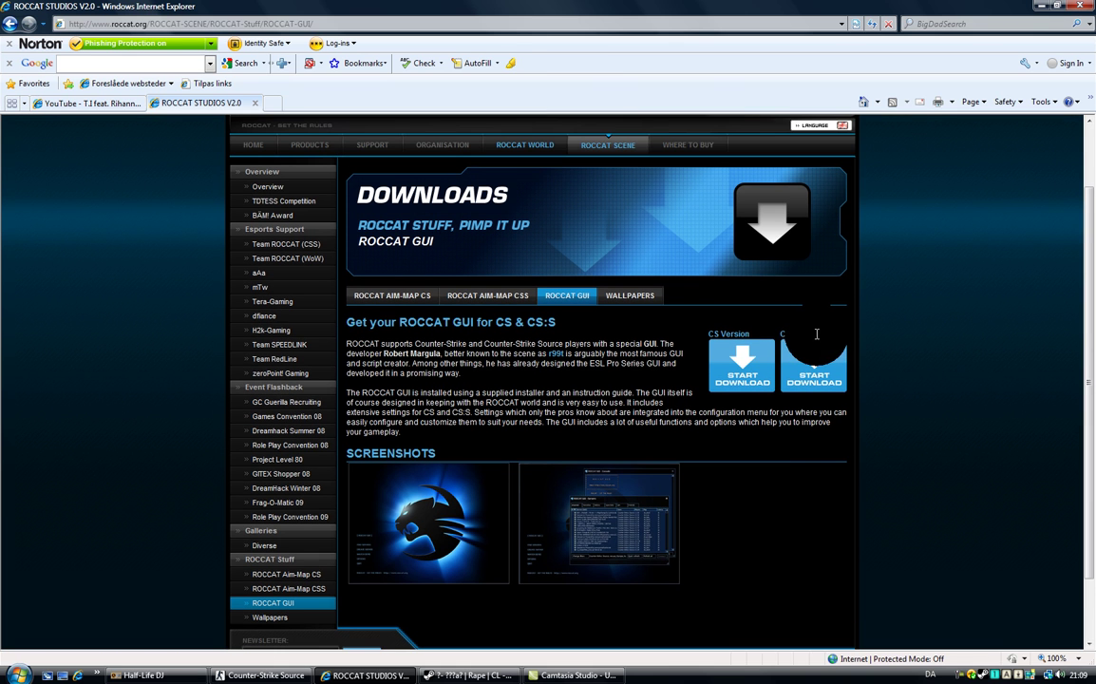
{"action": "left_click", "coordinate": [745, 327]}
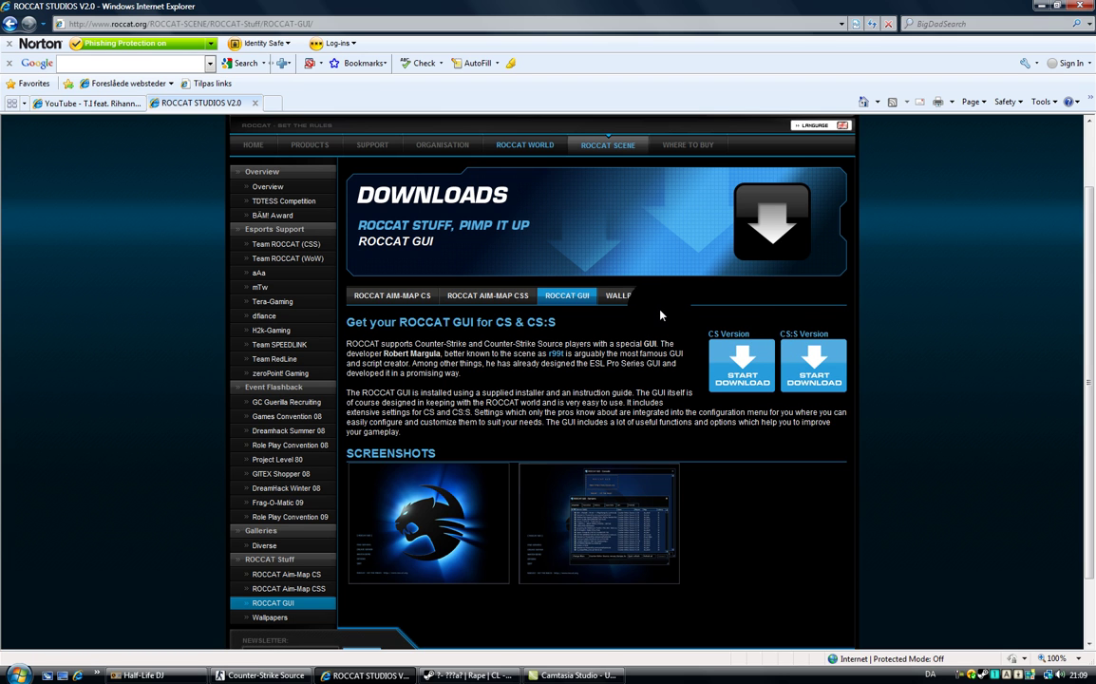
{"action": "left_click", "coordinate": [809, 365]}
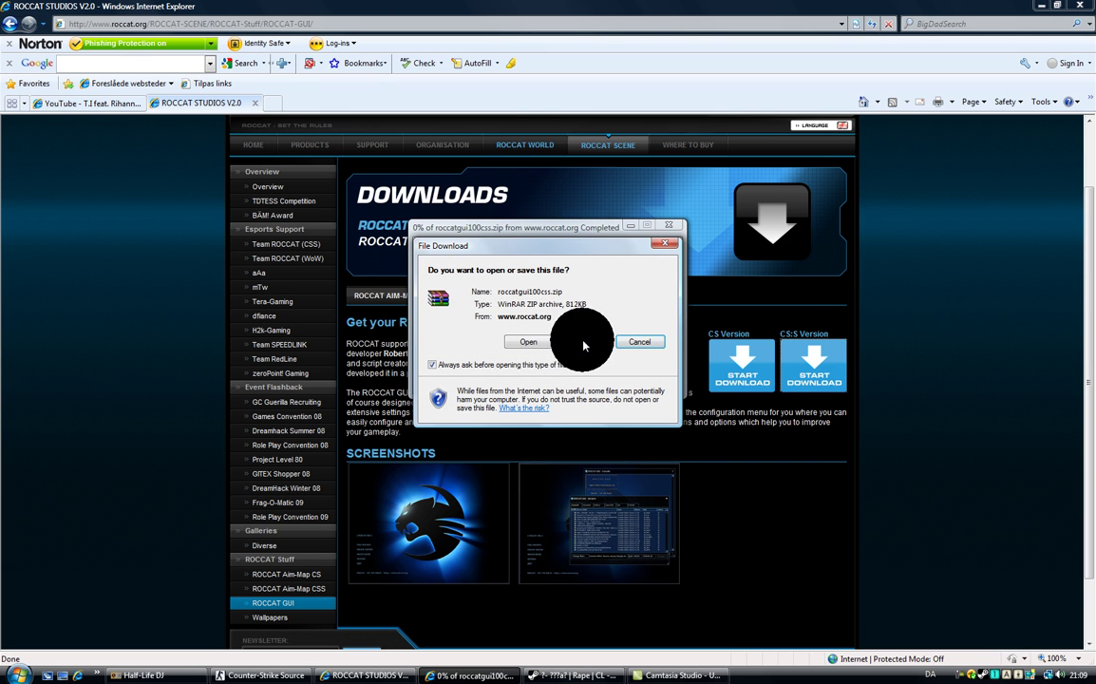
{"action": "left_click", "coordinate": [538, 341]}
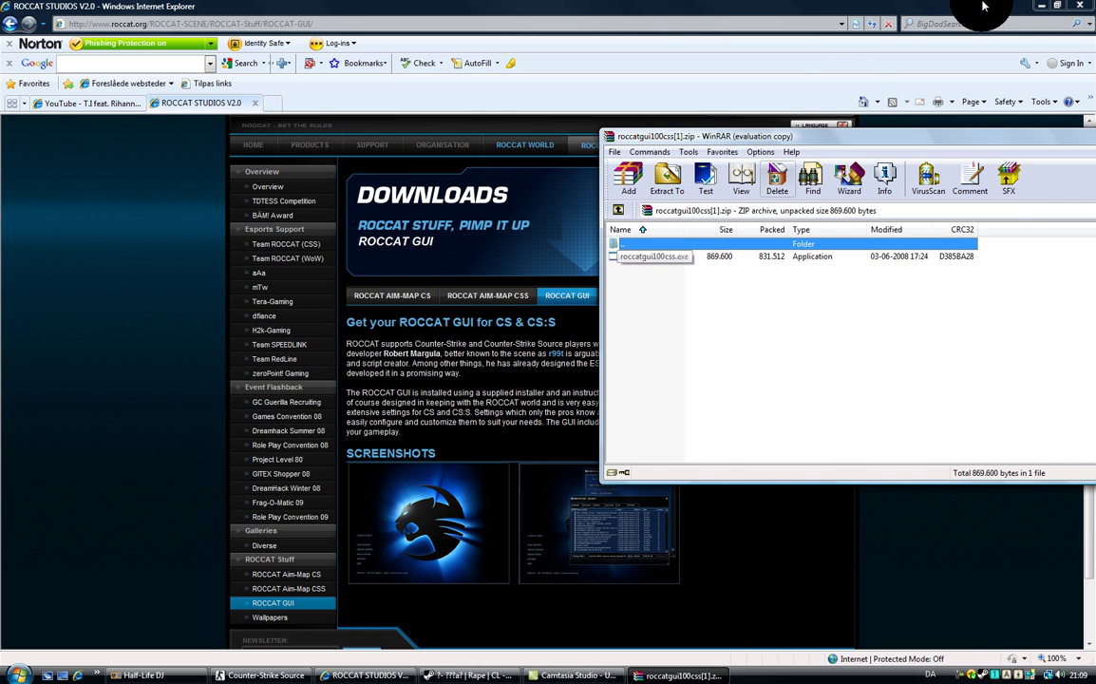
Minimize the browser, try to extract the roccatgui100css application from the archive to the desktop, and close the archive.
{"action": "left_click", "coordinate": [1038, 7]}
{"action": "left_click", "coordinate": [693, 257]}
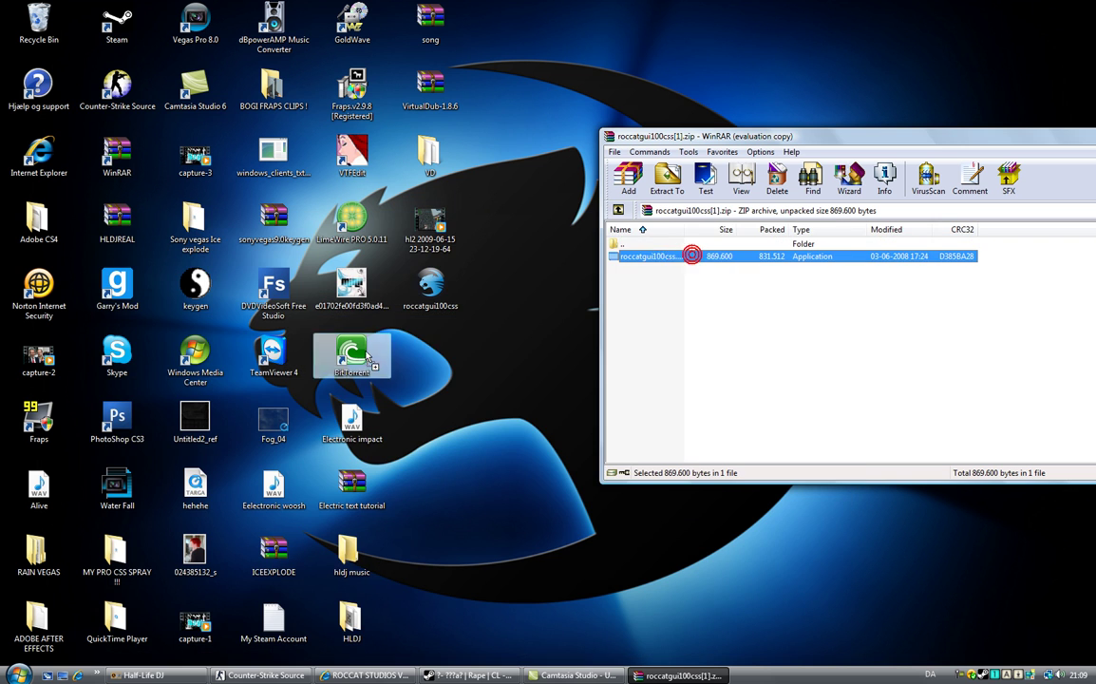
{"action": "left_click_drag", "start_coordinate": [859, 142], "coordinate": [615, 156]}
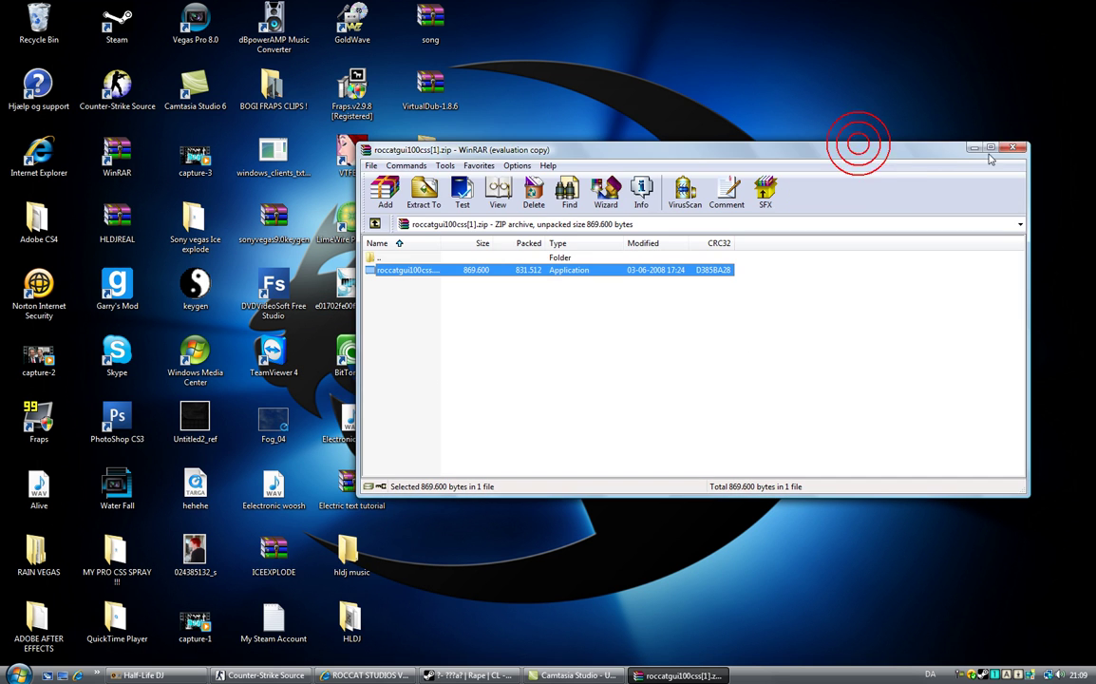
{"action": "left_click", "coordinate": [1009, 152]}
Move the roccatgui100css installer to an empty area of the desktop and launch it.
{"action": "left_click_drag", "start_coordinate": [500, 268], "coordinate": [654, 309]}
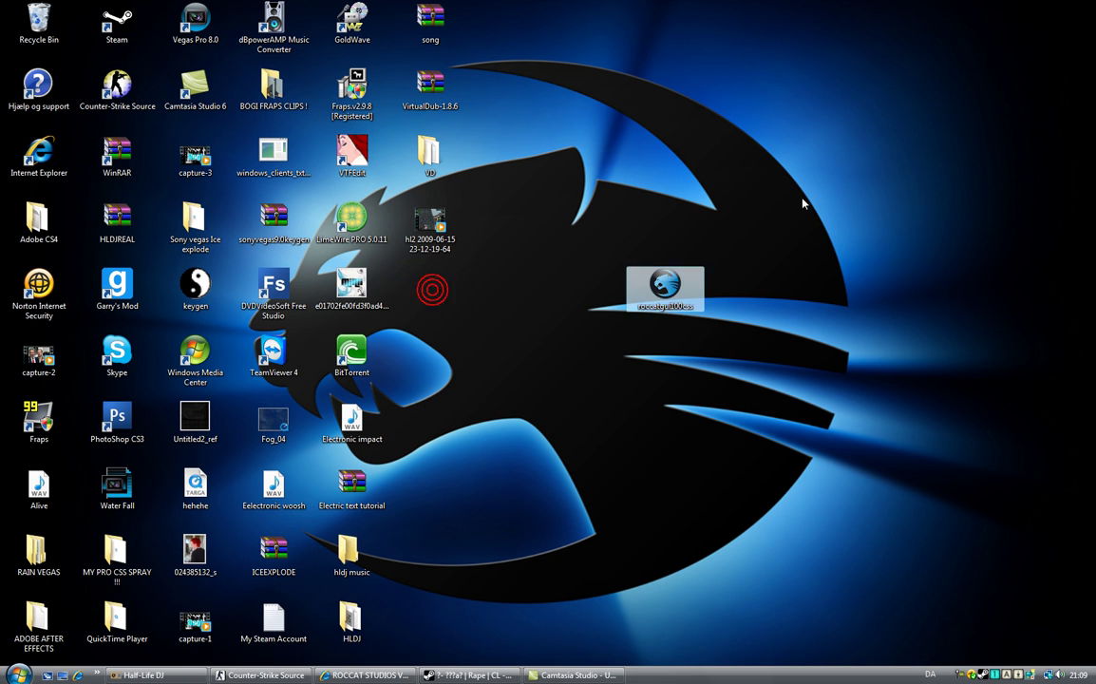
{"action": "right_click", "coordinate": [673, 285]}
{"action": "left_click", "coordinate": [759, 305]}
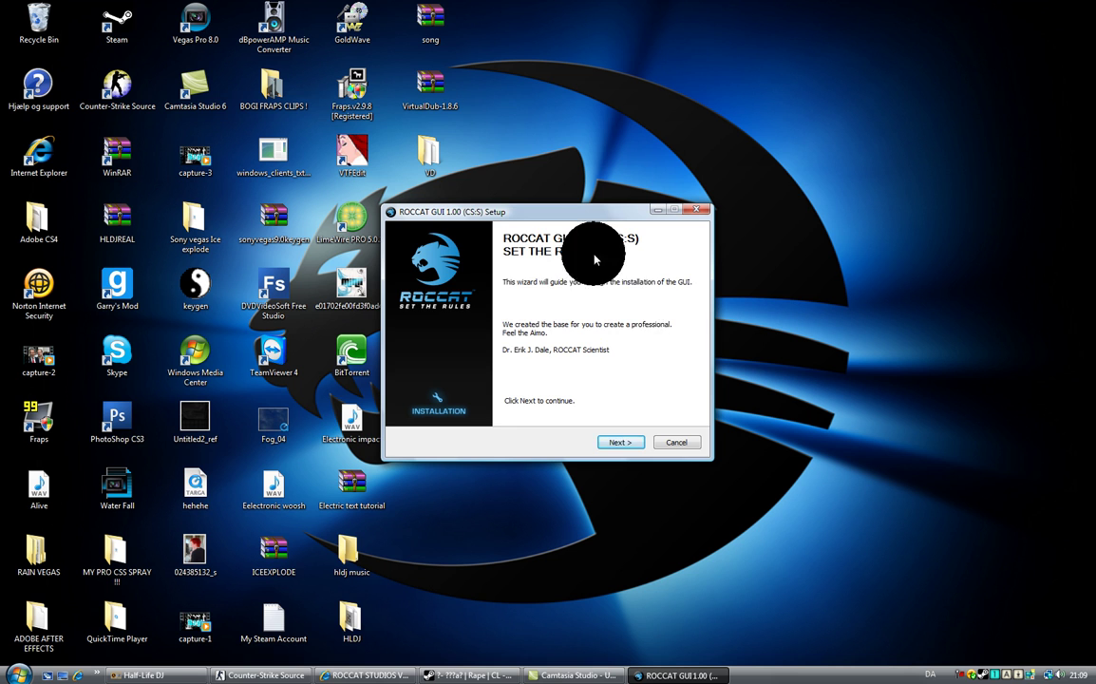
Accept the installer's important information and continue with only the complete ROCCAT GUI component selected.
{"action": "left_click", "coordinate": [619, 442]}
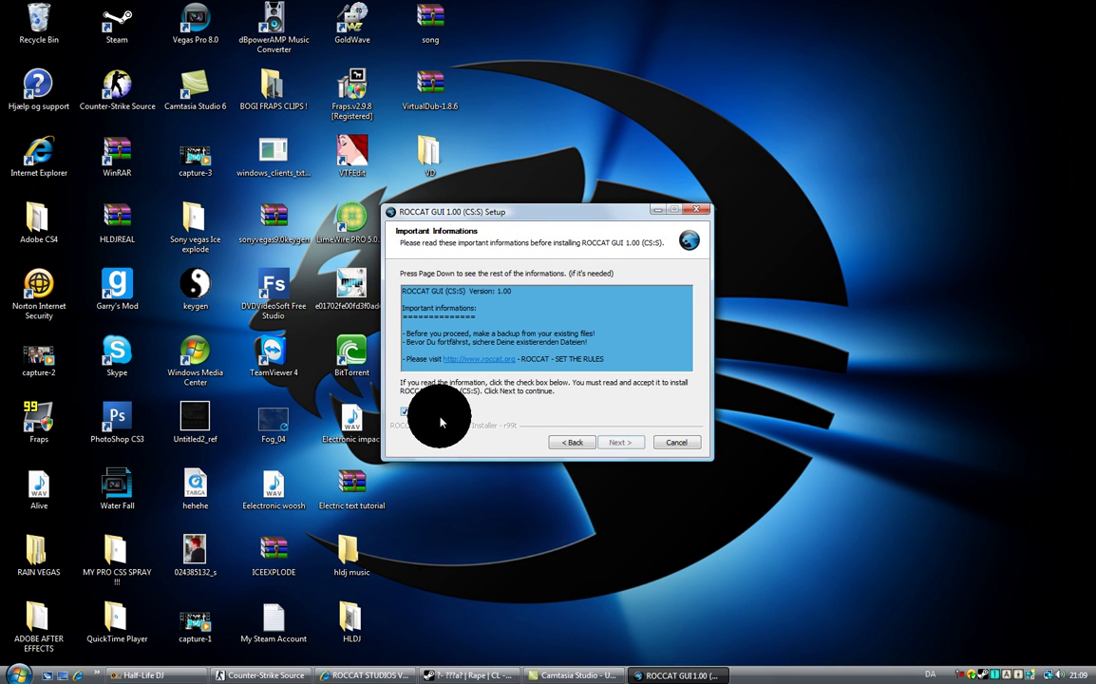
{"action": "left_click", "coordinate": [621, 441]}
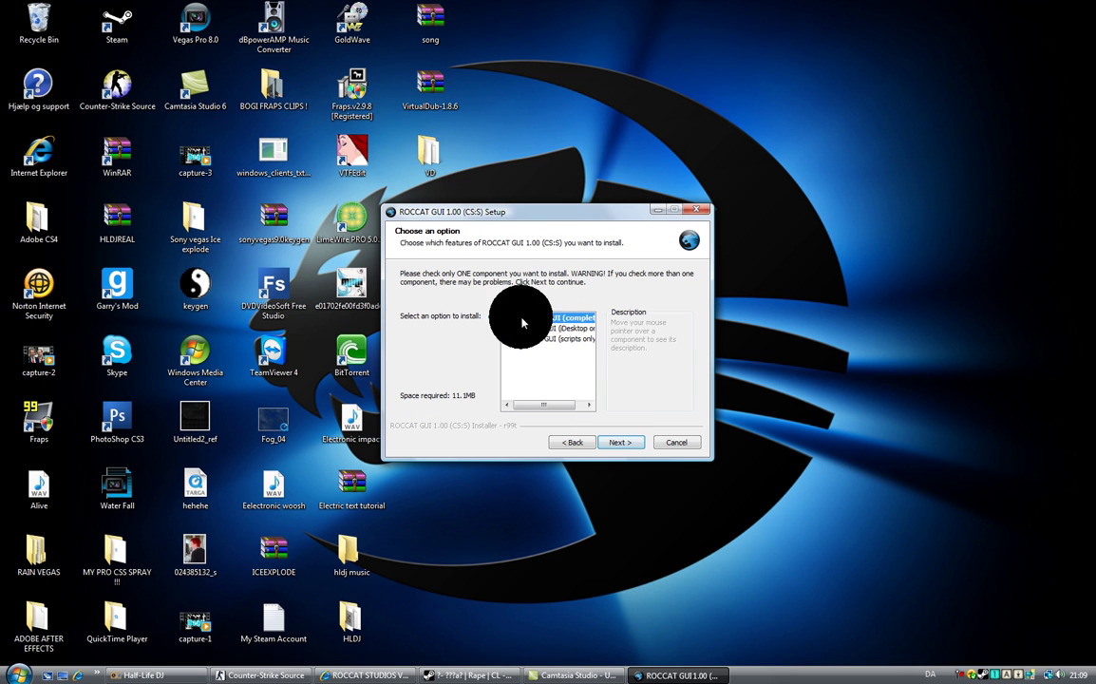
{"action": "mouse_move", "coordinate": [514, 316]}
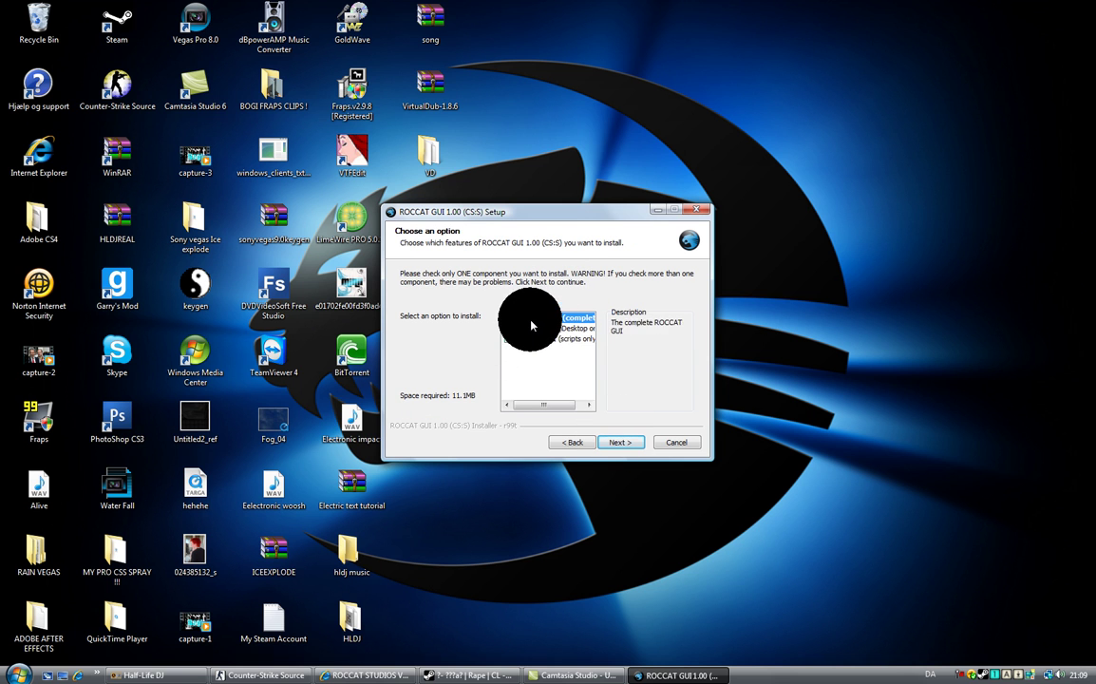
{"action": "left_click", "coordinate": [514, 317]}
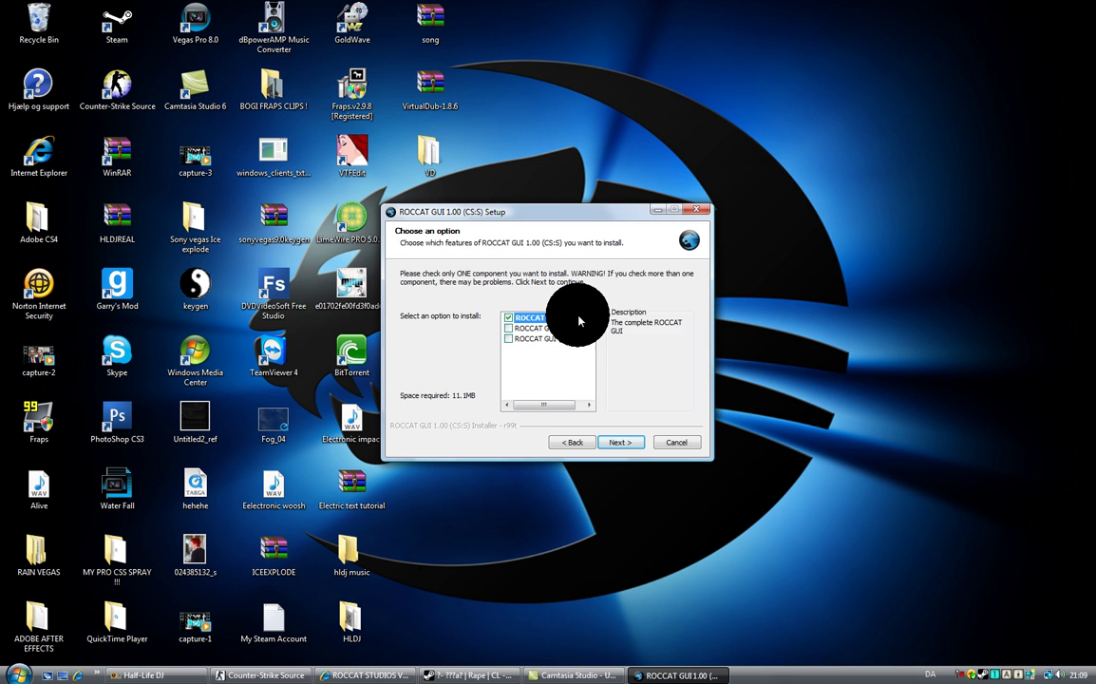
{"action": "left_click", "coordinate": [614, 441]}
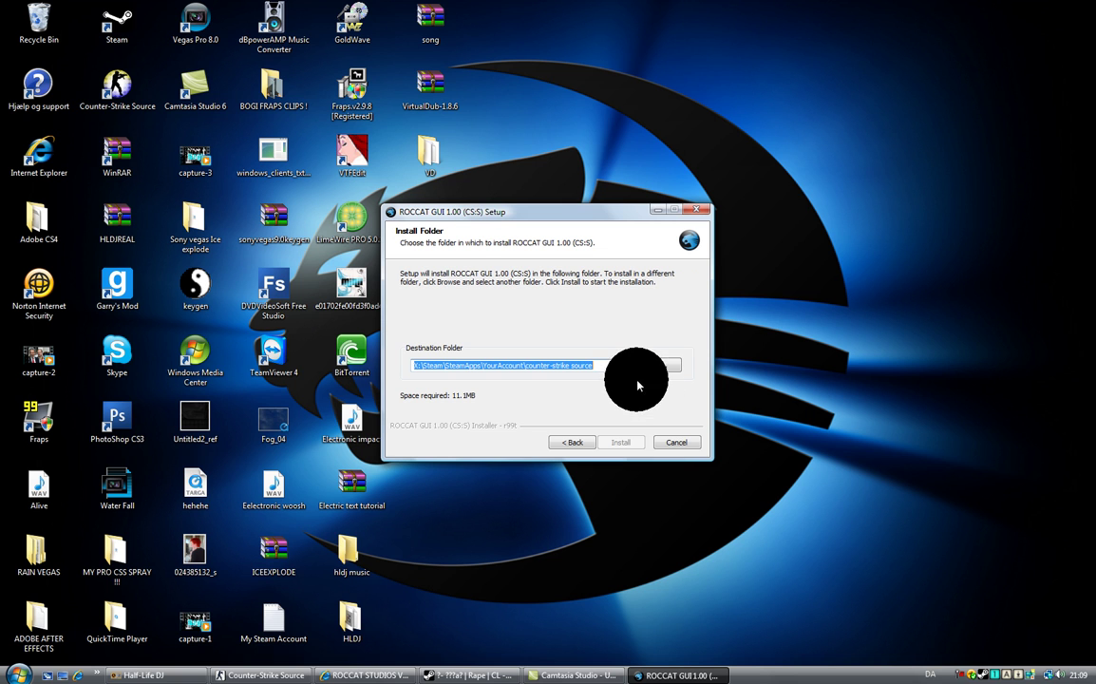
Set the destination folder to counter-strike source inside the Steam account's folder under C:\Program Files (x86)\Steam\steamapps.
{"action": "left_click_drag", "start_coordinate": [596, 365], "coordinate": [491, 375]}
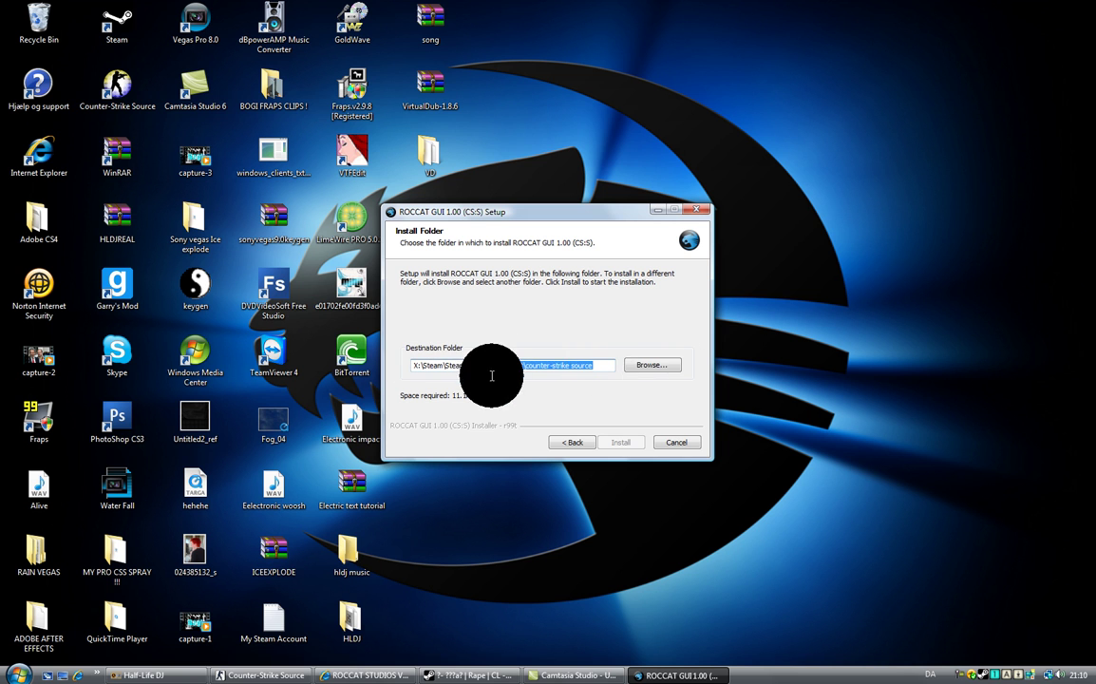
{"action": "left_click", "coordinate": [656, 366]}
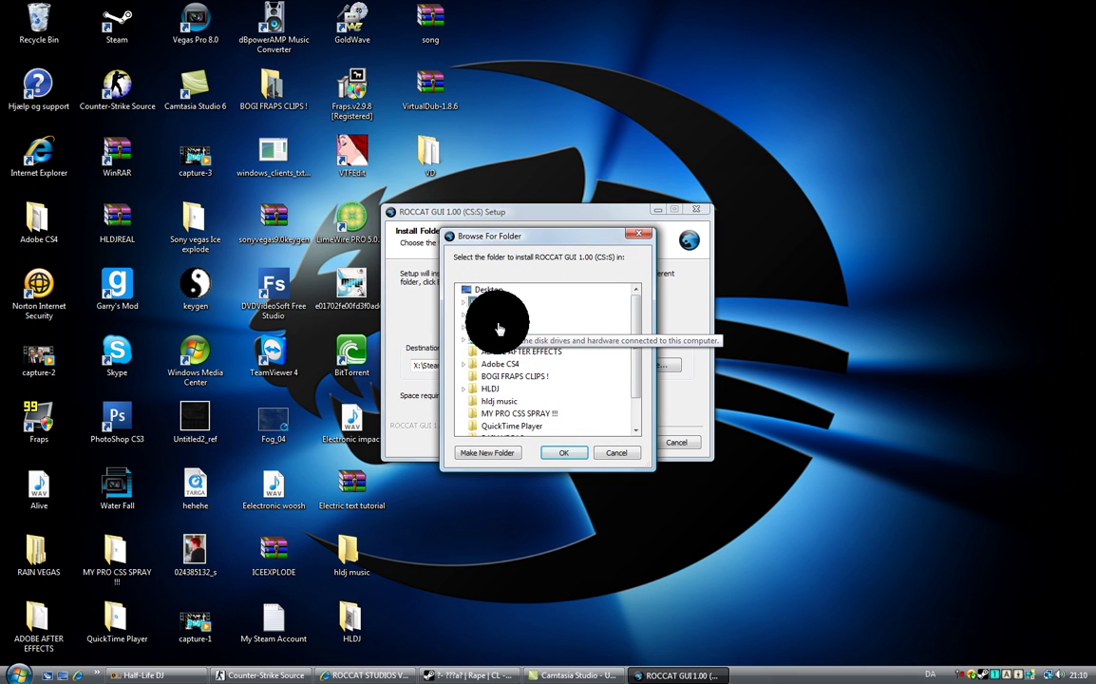
{"action": "left_click", "coordinate": [502, 327]}
{"action": "left_click", "coordinate": [498, 339]}
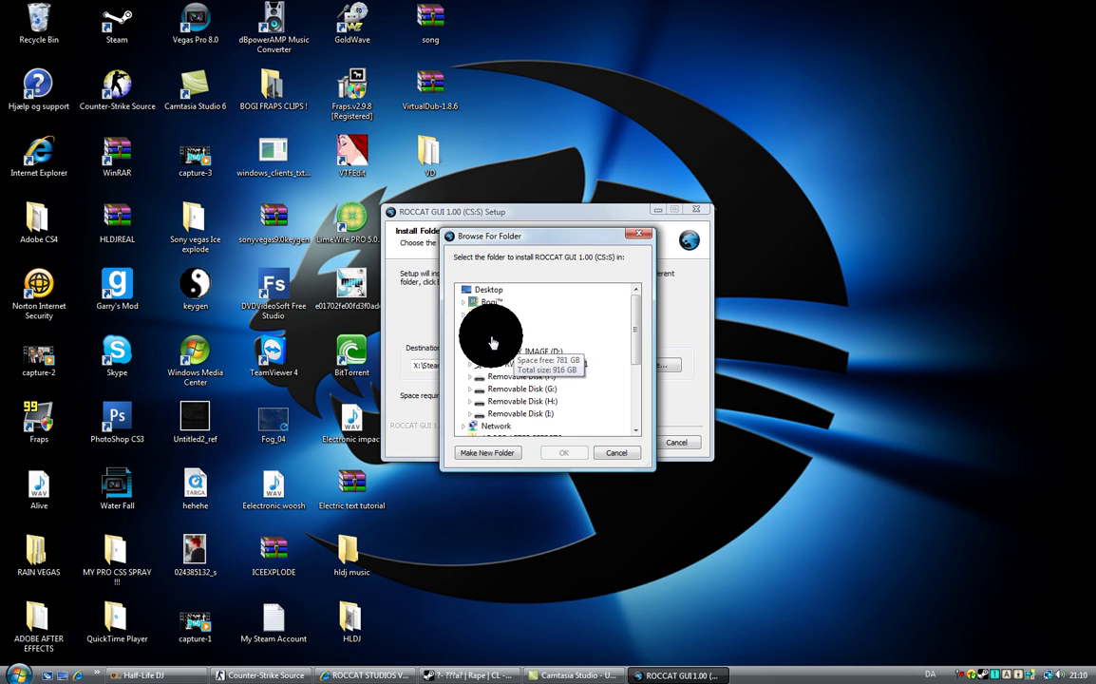
{"action": "left_click", "coordinate": [551, 389]}
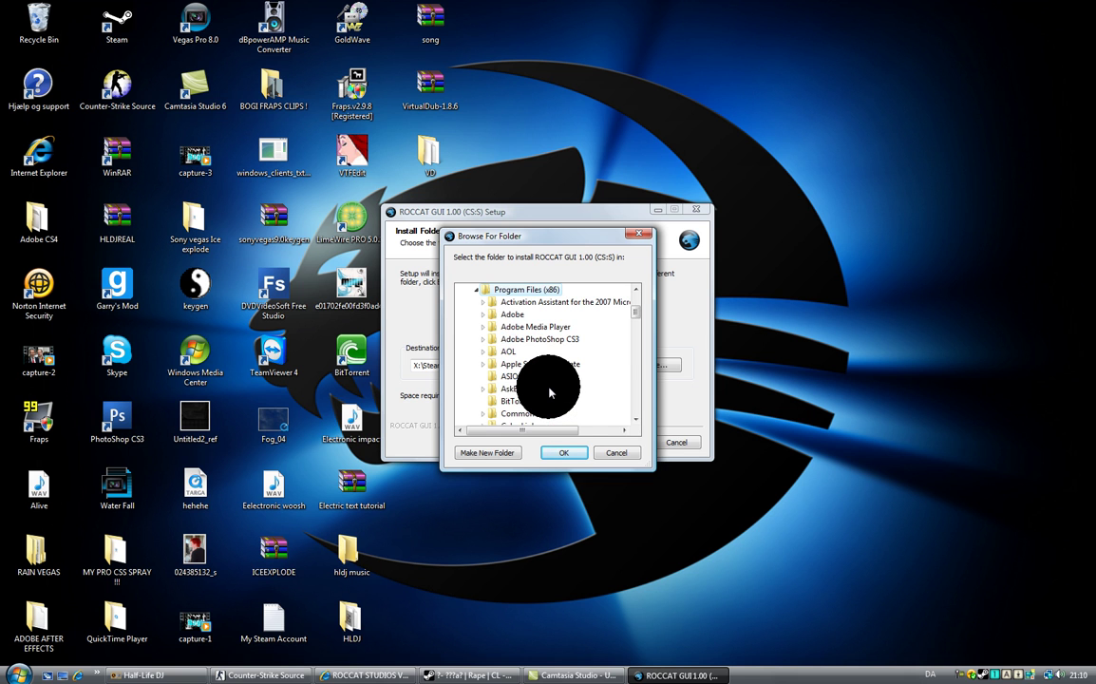
{"action": "scroll", "coordinate": [549, 390], "scroll_direction": "down", "scroll_amount": 6}
{"action": "scroll", "coordinate": [549, 390], "scroll_direction": "down", "scroll_amount": 7}
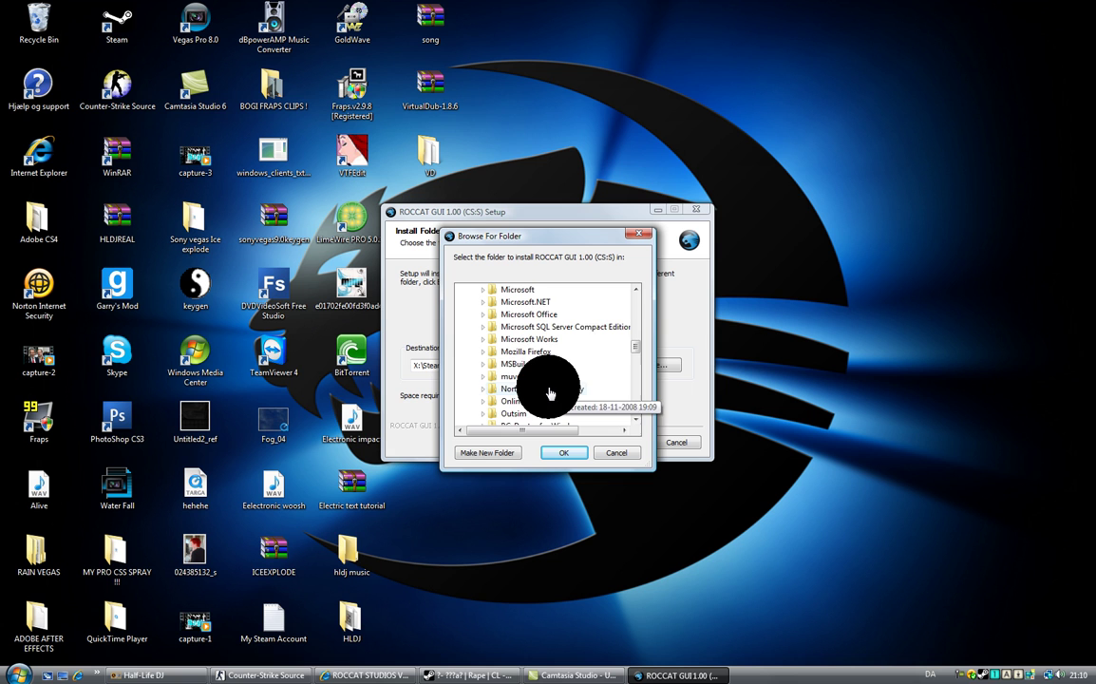
{"action": "scroll", "coordinate": [534, 414], "scroll_direction": "down", "scroll_amount": 1}
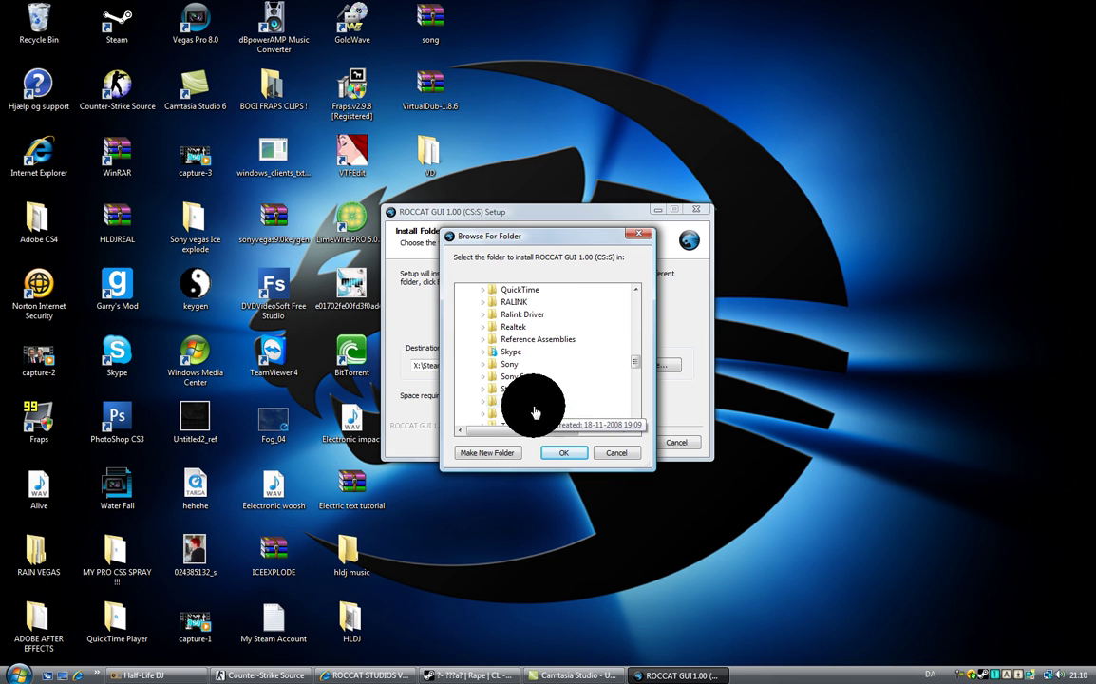
{"action": "left_click", "coordinate": [528, 399]}
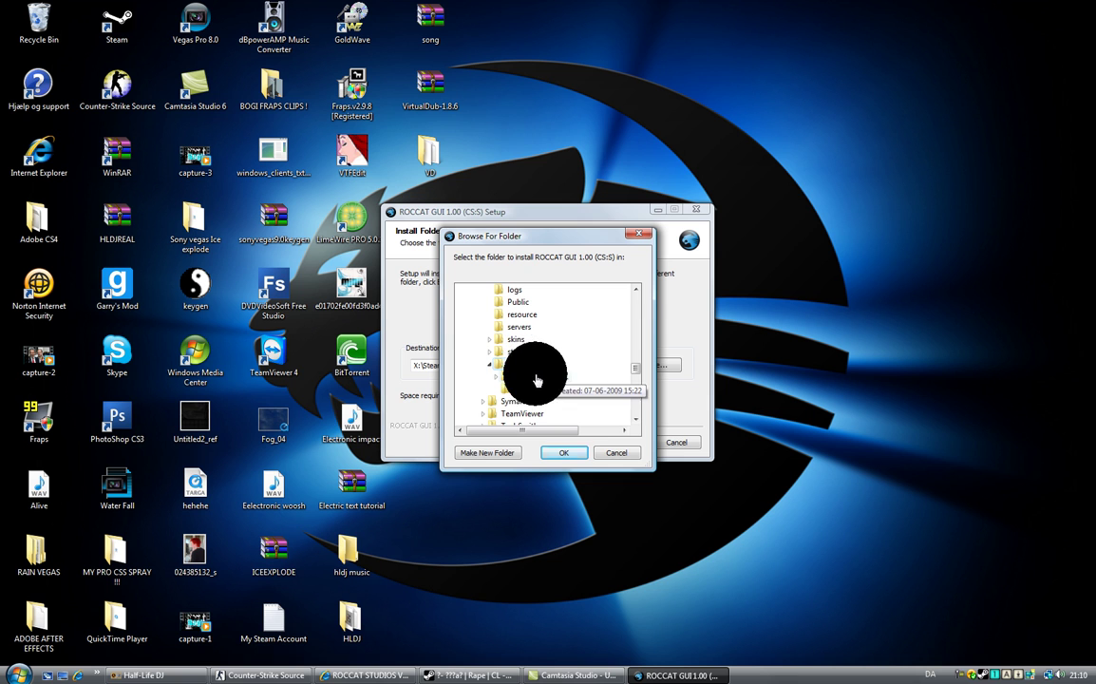
{"action": "double_click", "coordinate": [533, 376]}
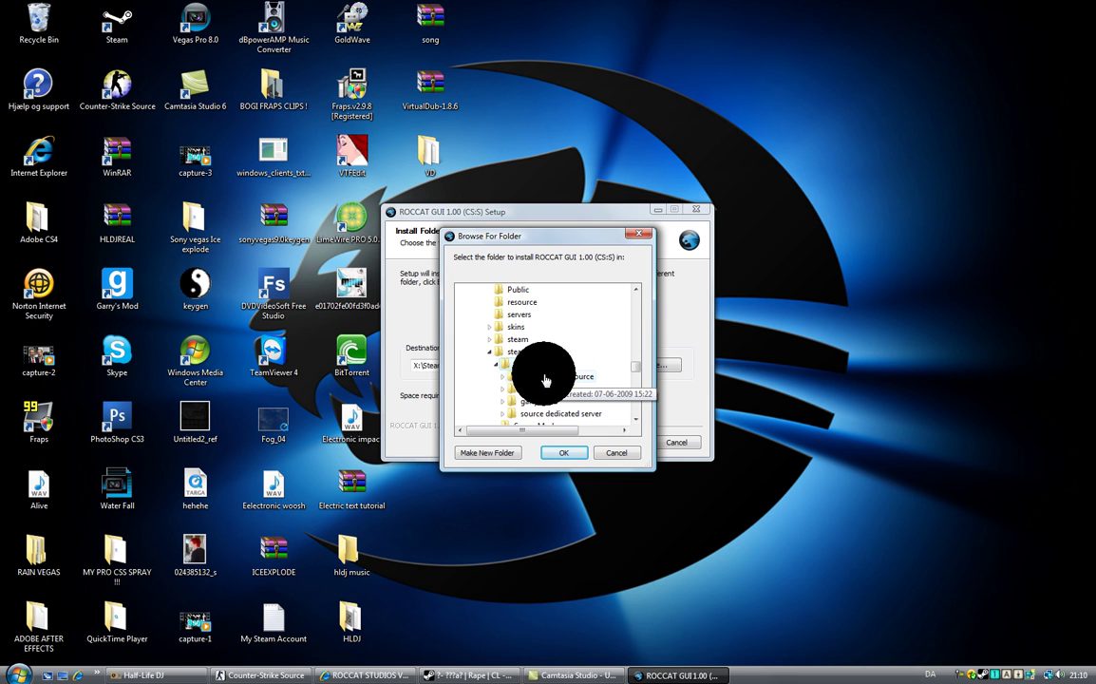
{"action": "double_click", "coordinate": [546, 377]}
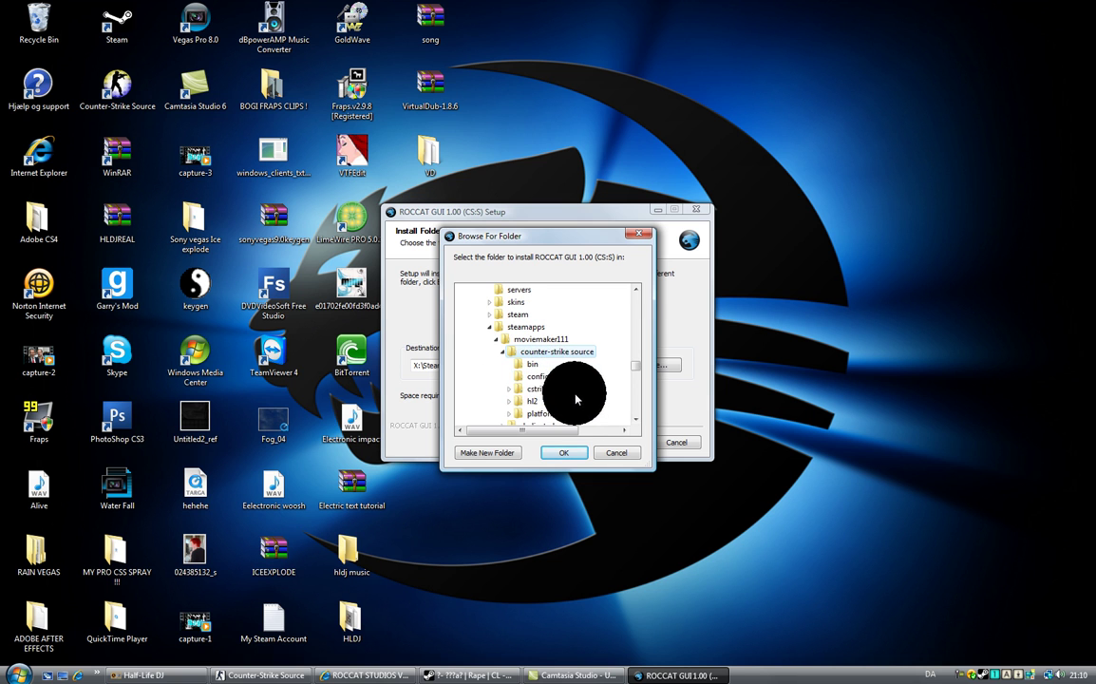
{"action": "left_click", "coordinate": [563, 453]}
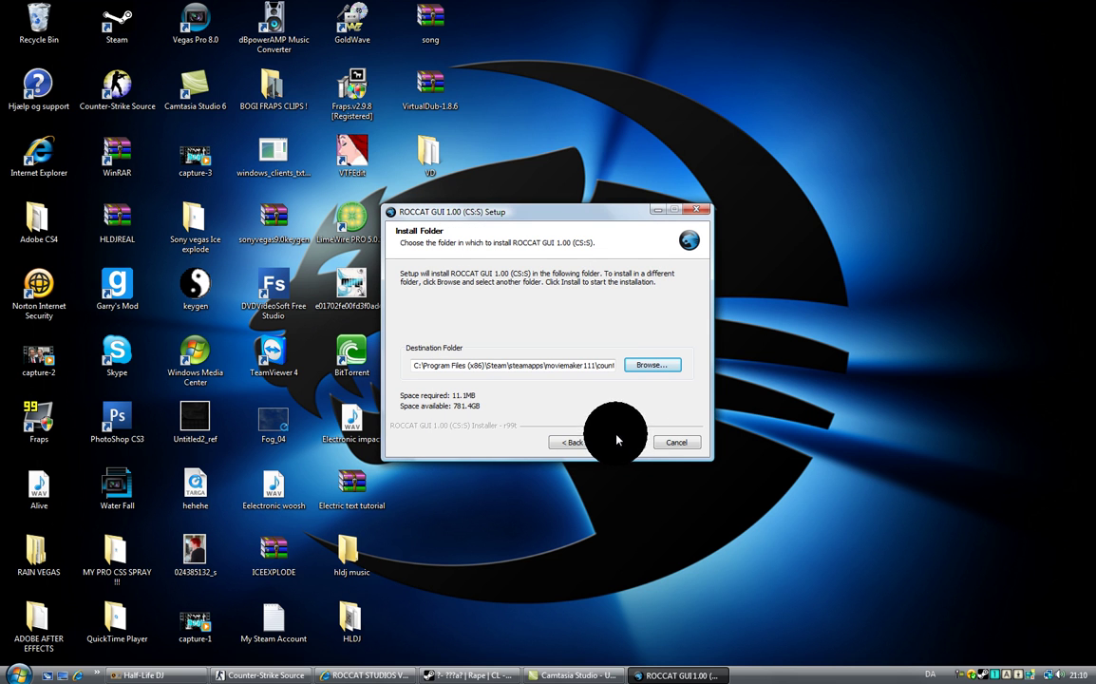
Install ROCCAT GUI 1.00 (CS:S) and finish the setup with Show Readme enabled.
{"action": "left_click", "coordinate": [630, 446]}
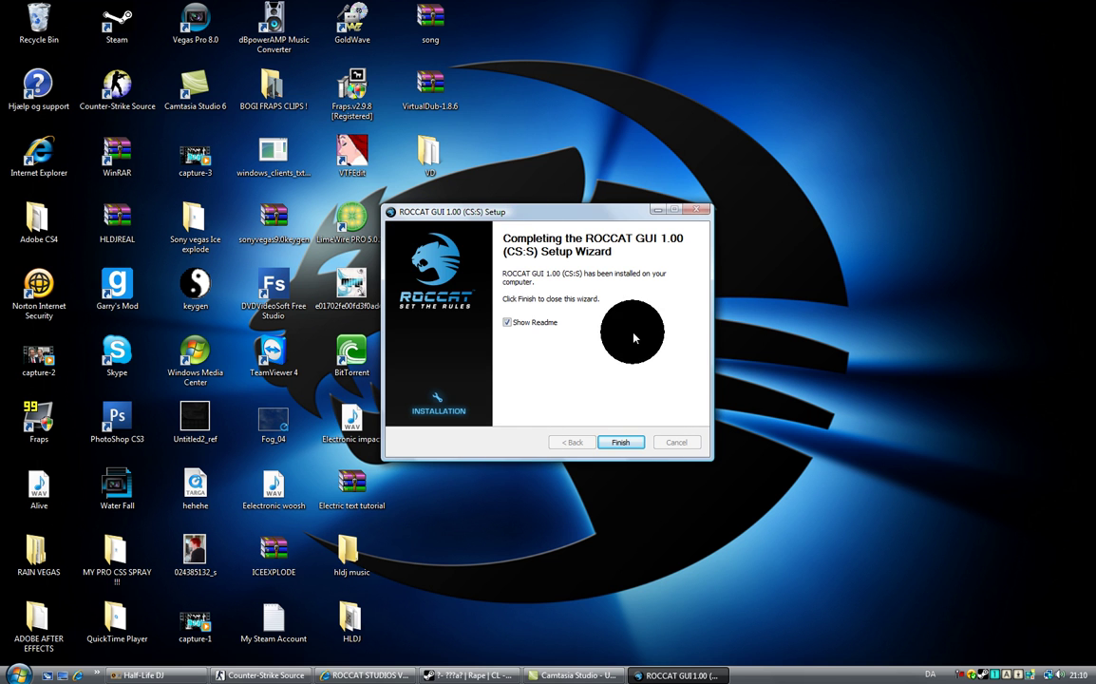
{"action": "left_click", "coordinate": [620, 443]}
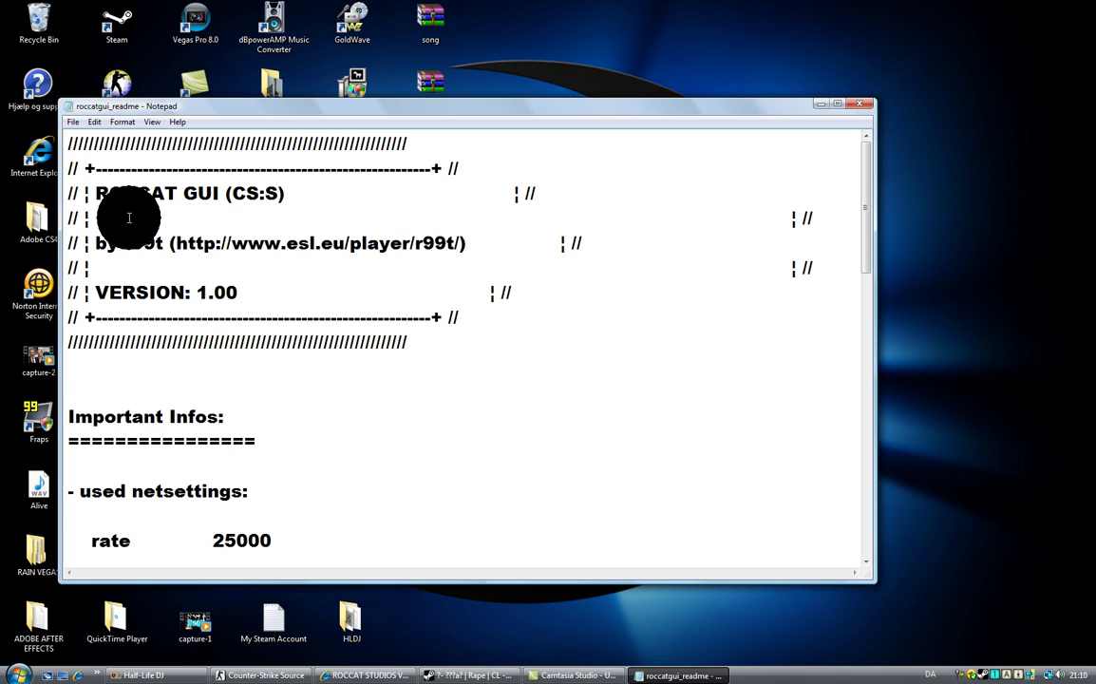
Examine the readme's header and its list of used netsettings, from rate to cl_updaterate.
{"action": "left_click_drag", "start_coordinate": [69, 166], "coordinate": [820, 289]}
{"action": "left_click", "coordinate": [684, 304]}
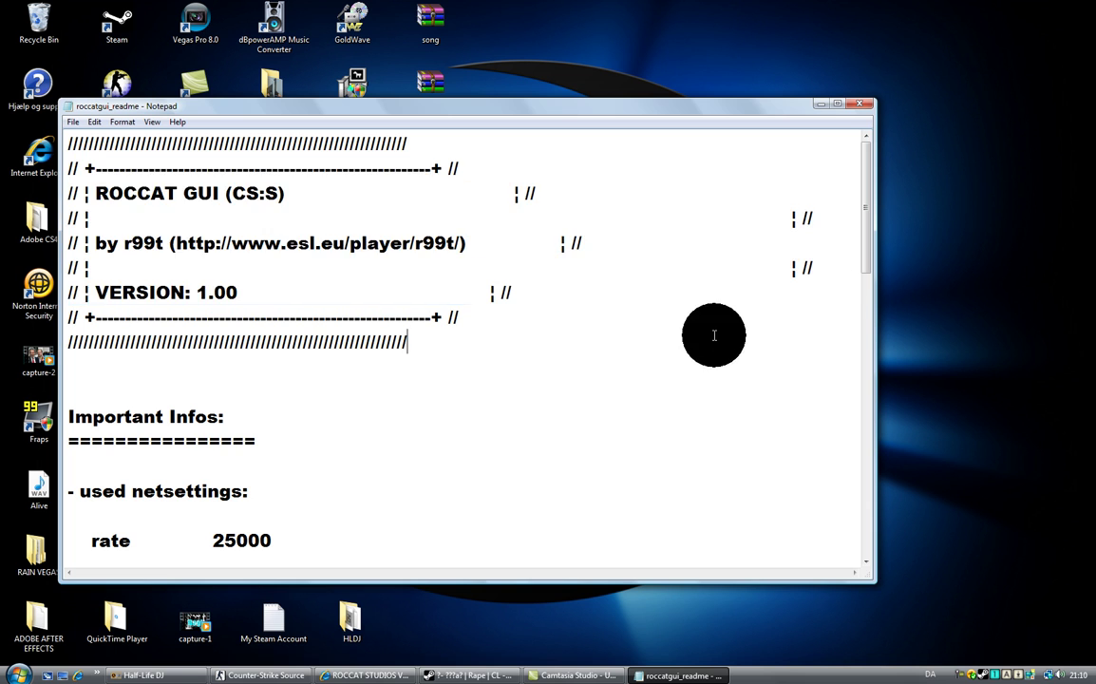
{"action": "scroll", "coordinate": [570, 399], "scroll_direction": "down", "scroll_amount": 3}
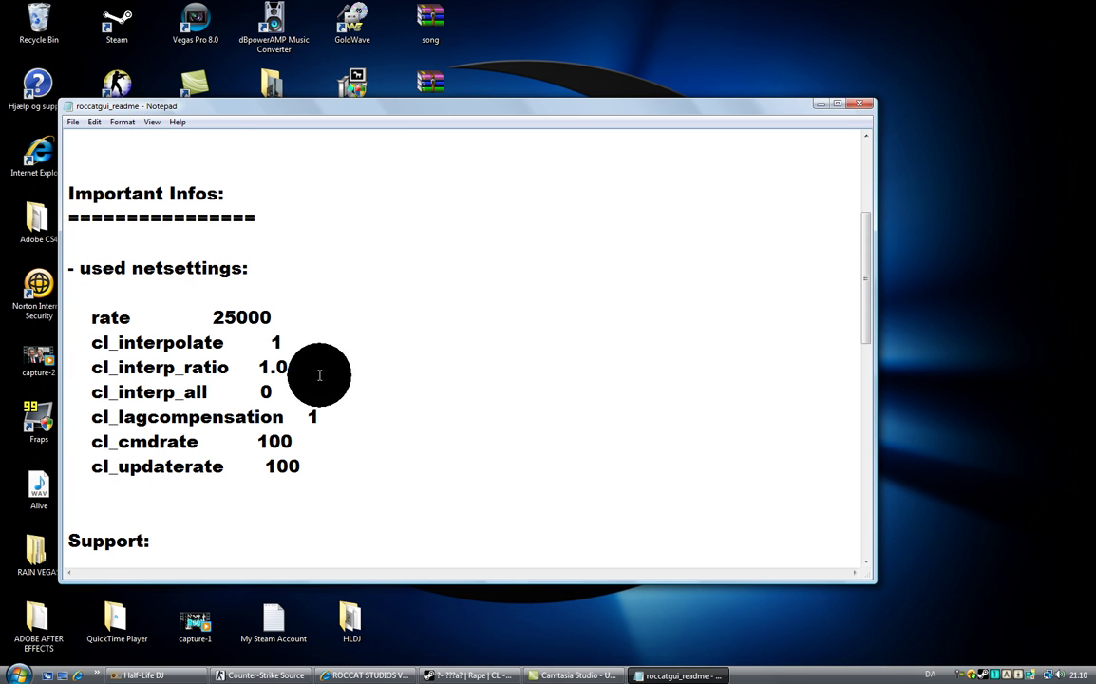
{"action": "left_click_drag", "start_coordinate": [81, 317], "coordinate": [161, 319]}
{"action": "left_click_drag", "start_coordinate": [234, 320], "coordinate": [348, 464]}
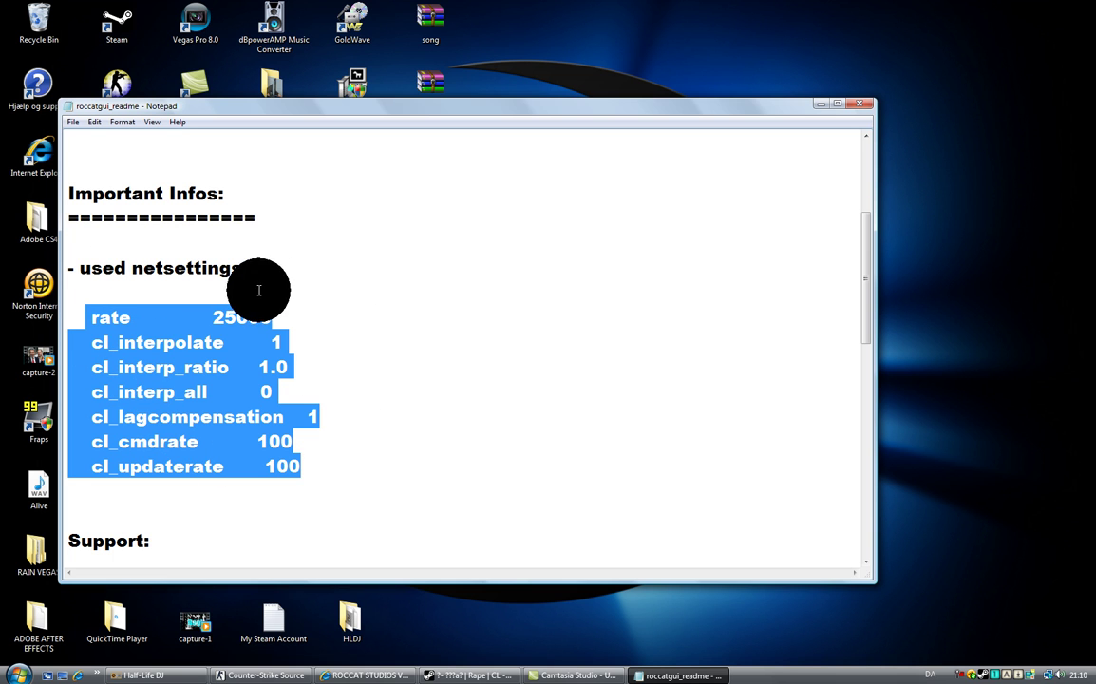
{"action": "left_click_drag", "start_coordinate": [152, 309], "coordinate": [240, 412]}
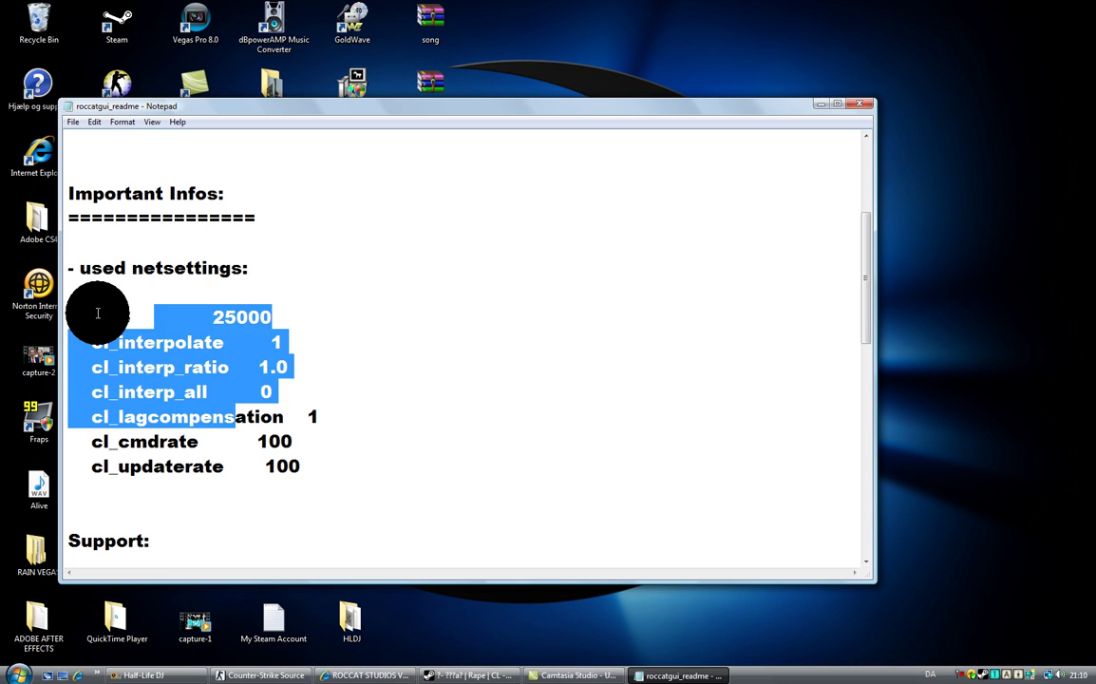
Review the list of used netsettings in the readme once more and close the readme.
{"action": "left_click_drag", "start_coordinate": [98, 313], "coordinate": [298, 440]}
{"action": "left_click", "coordinate": [356, 344]}
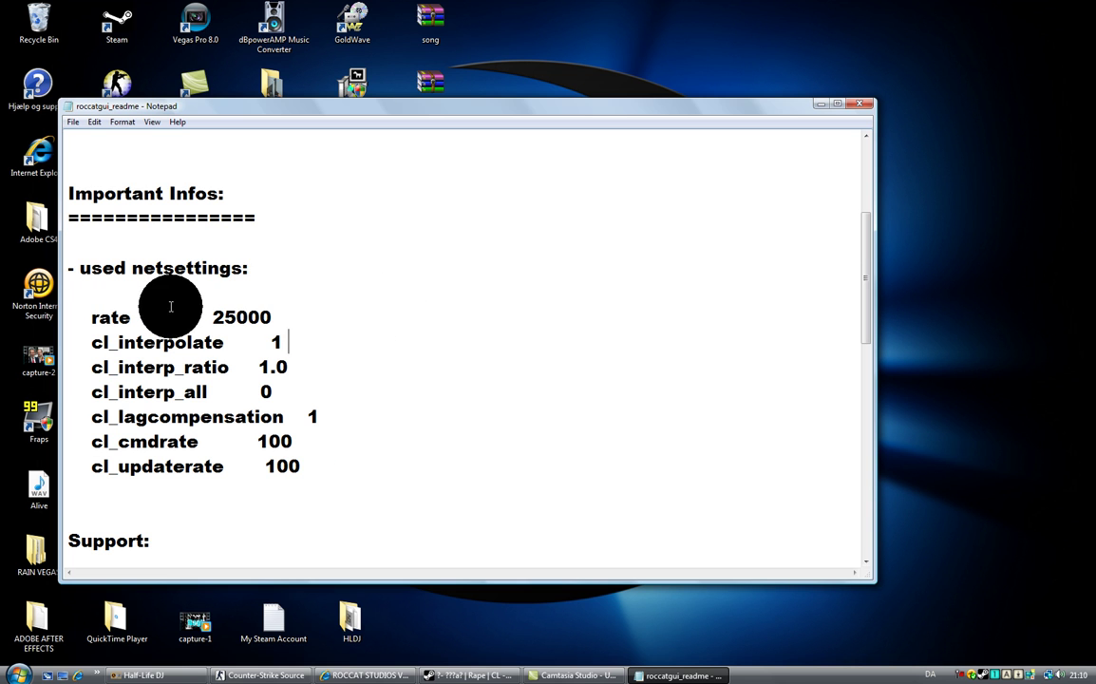
{"action": "scroll", "coordinate": [152, 297], "scroll_direction": "down", "scroll_amount": 2}
{"action": "scroll", "coordinate": [147, 294], "scroll_direction": "up", "scroll_amount": 2}
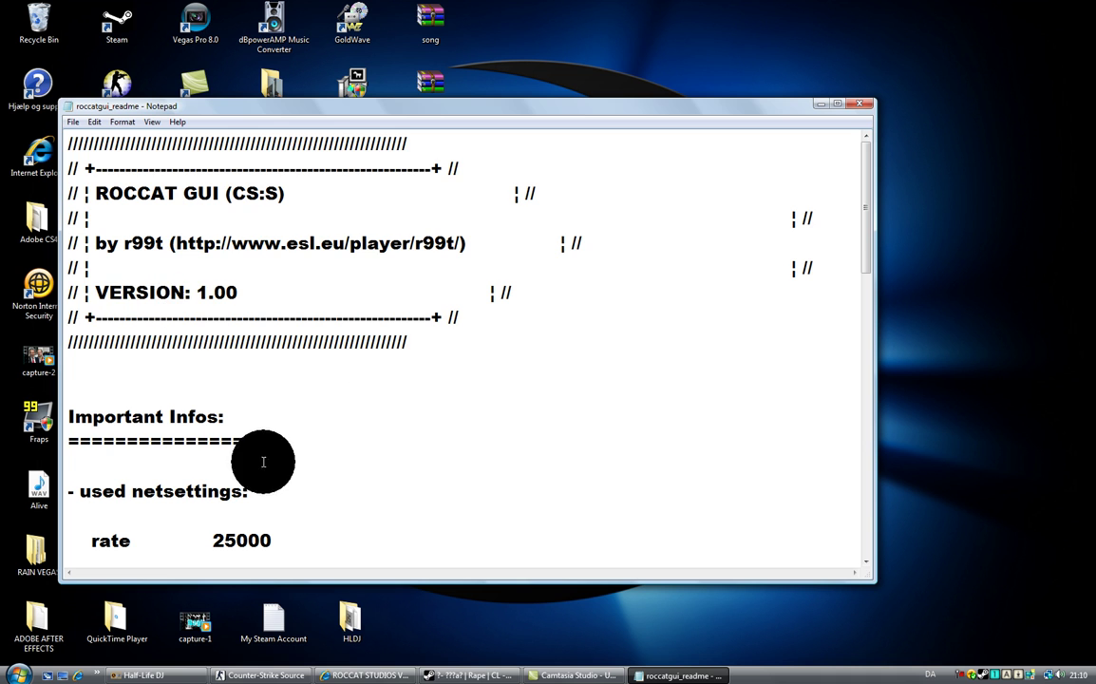
{"action": "scroll", "coordinate": [258, 458], "scroll_direction": "down", "scroll_amount": 2}
{"action": "left_click_drag", "start_coordinate": [80, 168], "coordinate": [871, 106]}
{"action": "left_click", "coordinate": [861, 106]}
Move the roccatgui100css installer into the desktop's icon columns, directly above BitTorrent.
{"action": "left_click_drag", "start_coordinate": [734, 226], "coordinate": [643, 366]}
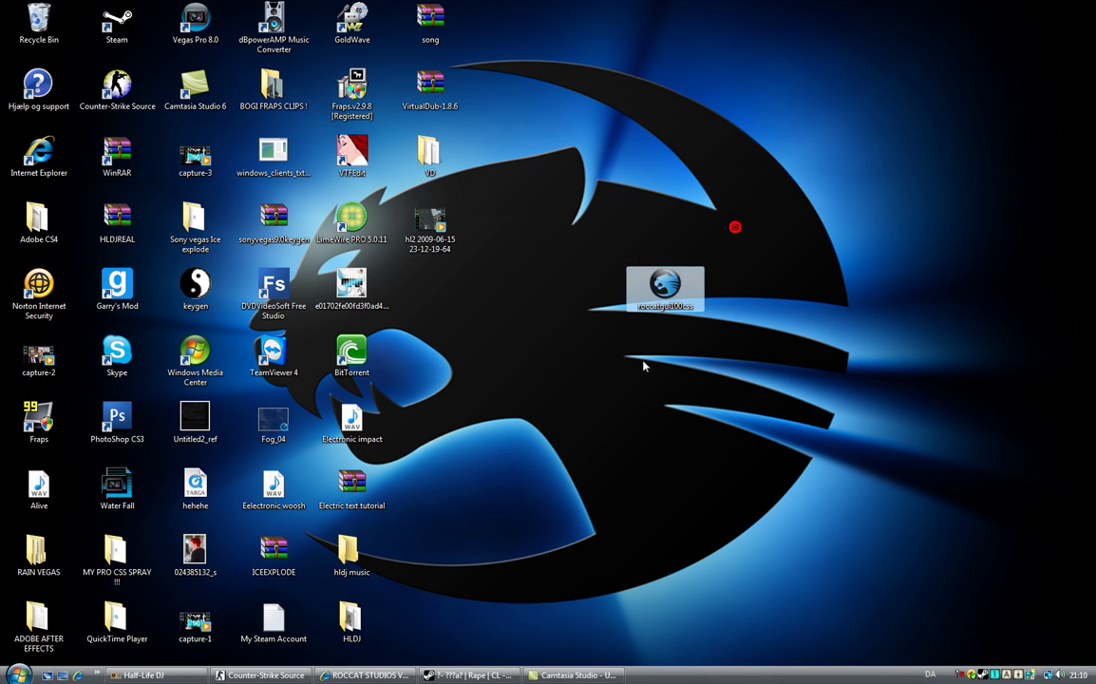
{"action": "left_click_drag", "start_coordinate": [377, 309], "coordinate": [378, 313]}
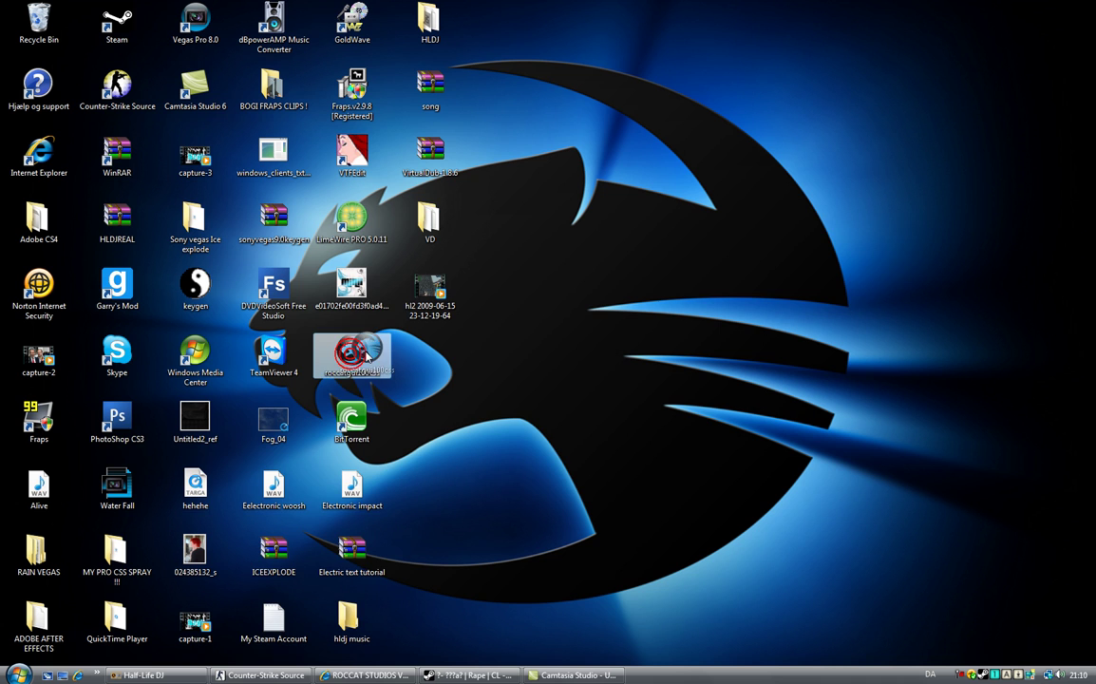
{"action": "left_click_drag", "start_coordinate": [880, 222], "coordinate": [1026, 115]}
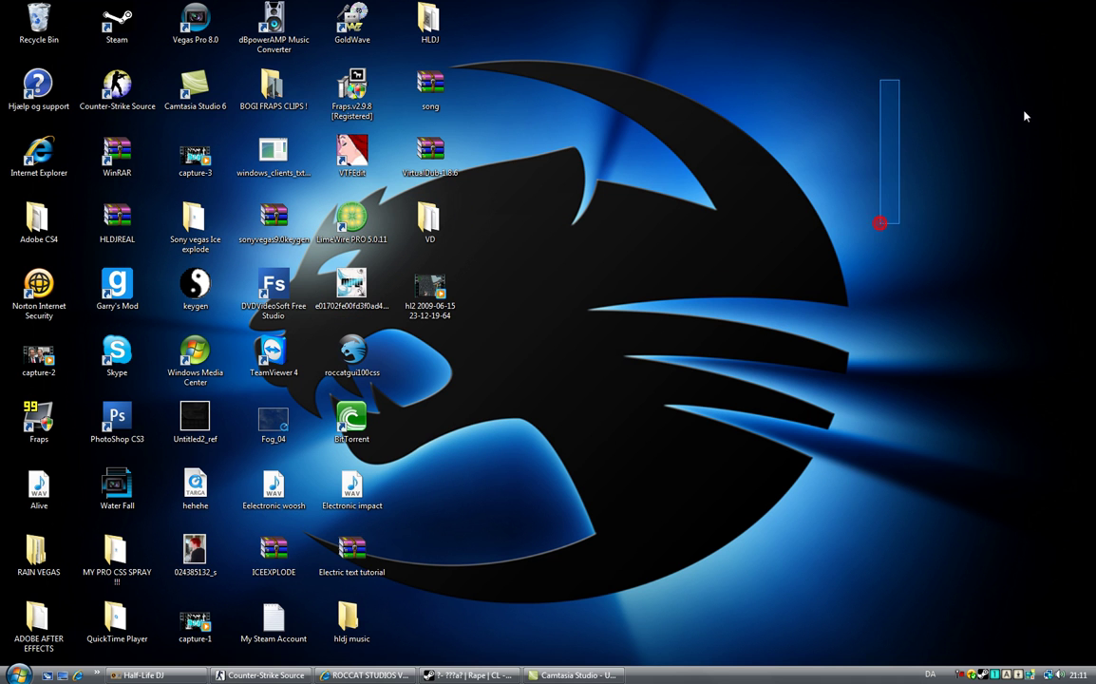
{"action": "left_click_drag", "start_coordinate": [238, 13], "coordinate": [501, 29]}
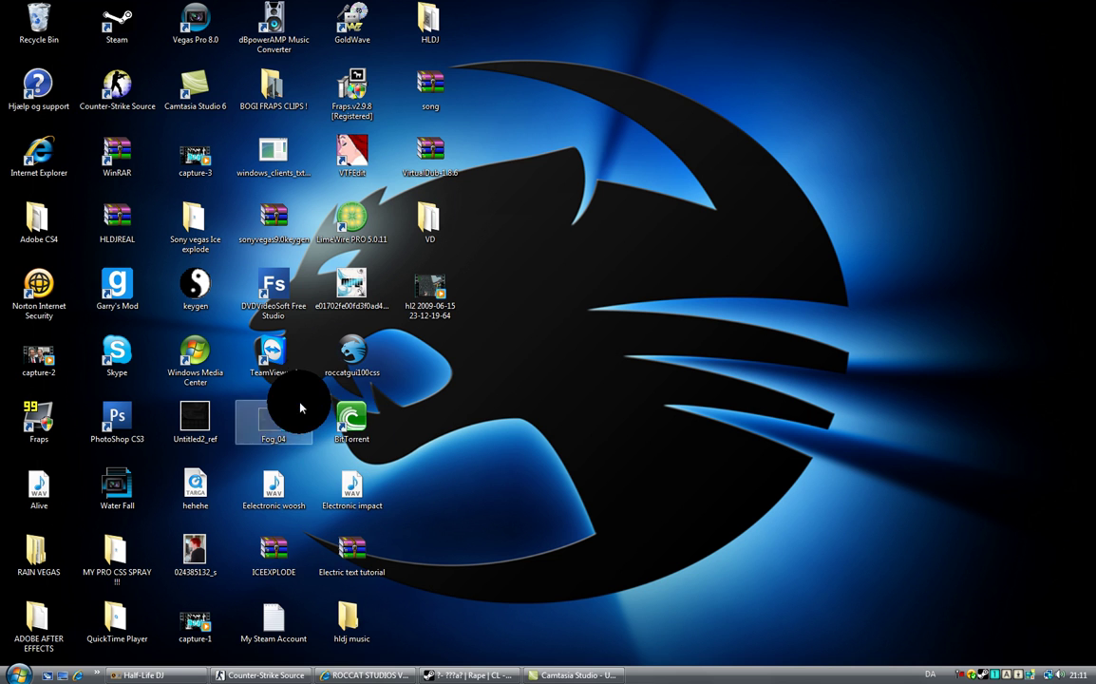
{"action": "left_click_drag", "start_coordinate": [307, 395], "coordinate": [250, 449]}
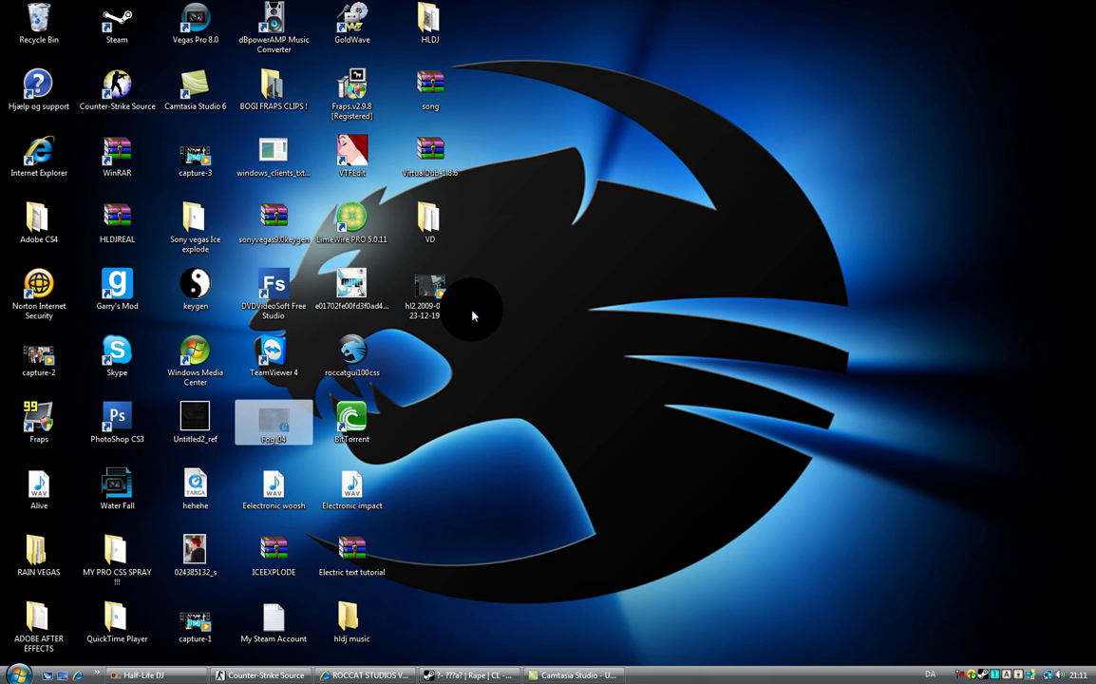
{"action": "left_click_drag", "start_coordinate": [776, 43], "coordinate": [359, 177]}
{"action": "left_click_drag", "start_coordinate": [543, 113], "coordinate": [0, 490]}
{"action": "left_click_drag", "start_coordinate": [59, 598], "coordinate": [190, 577]}
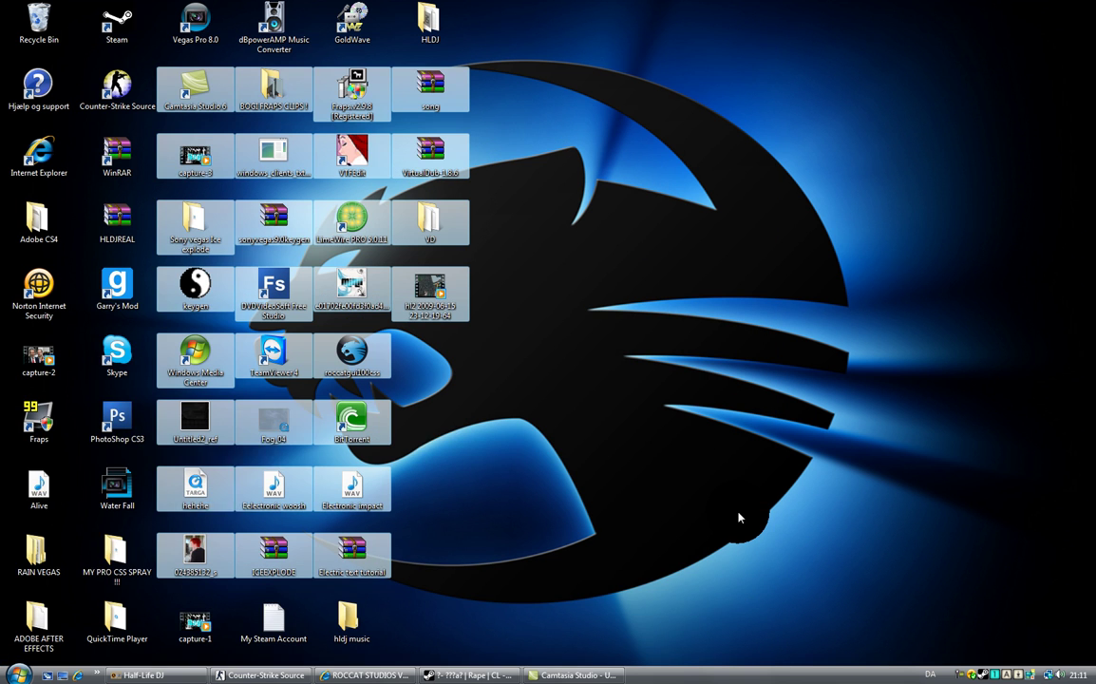
{"action": "left_click", "coordinate": [705, 366]}
Search the installed programs for notepad and open a blank Notepad document.
{"action": "left_click", "coordinate": [3, 674]}
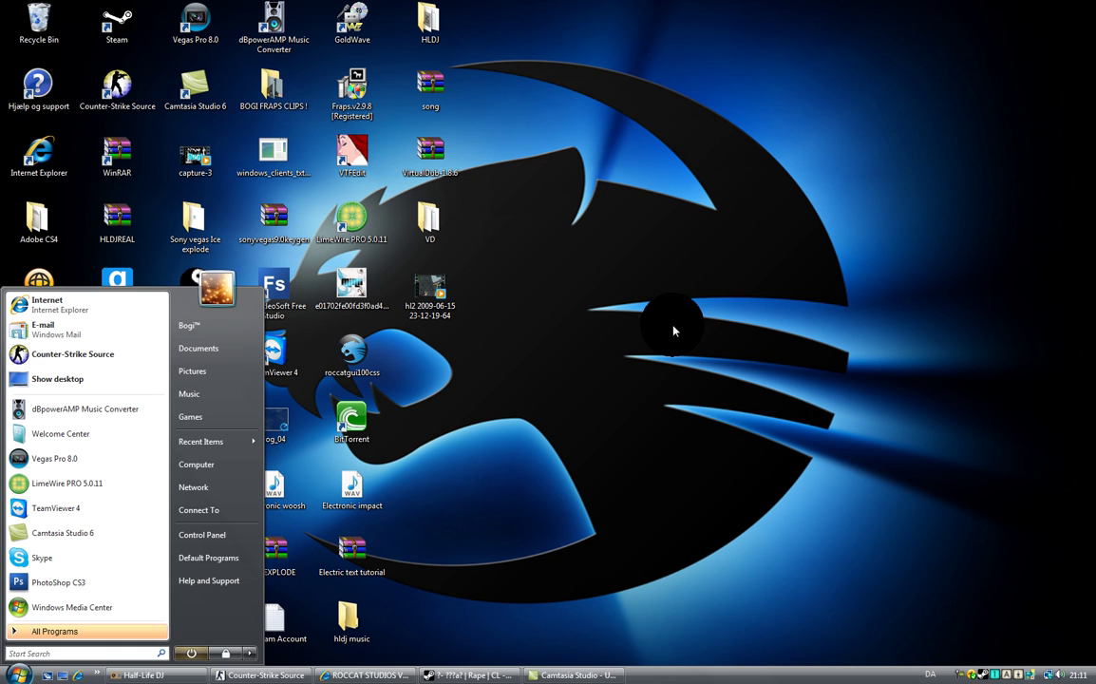
{"action": "left_click", "coordinate": [54, 654]}
{"action": "type", "text": "notepad"}
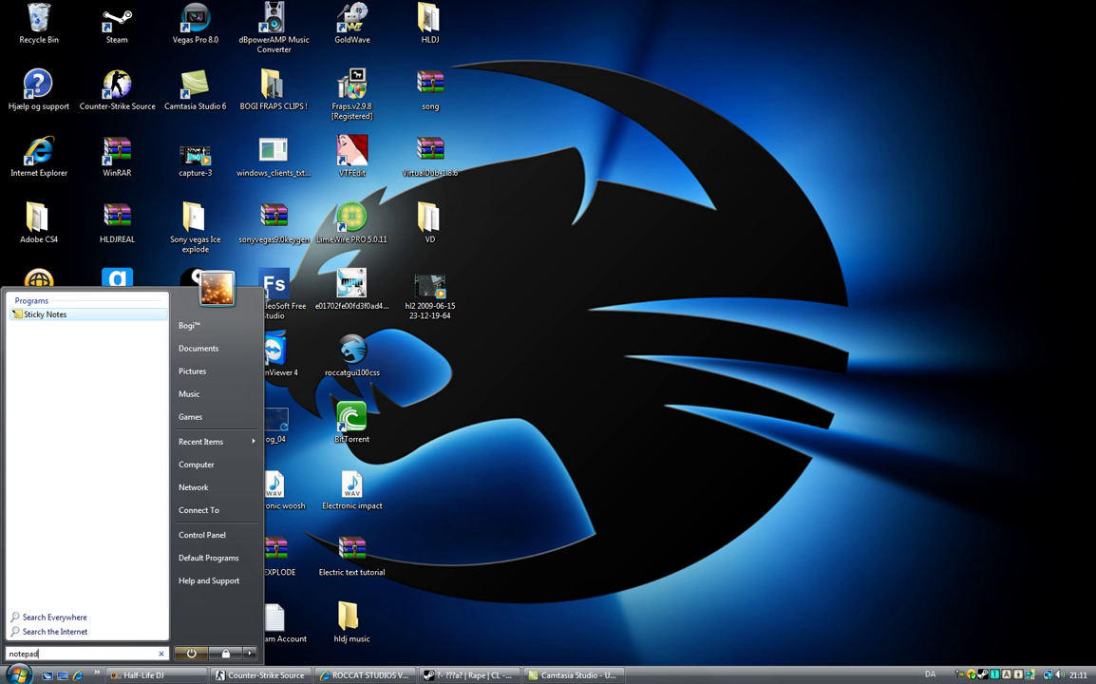
{"action": "left_click", "coordinate": [49, 318]}
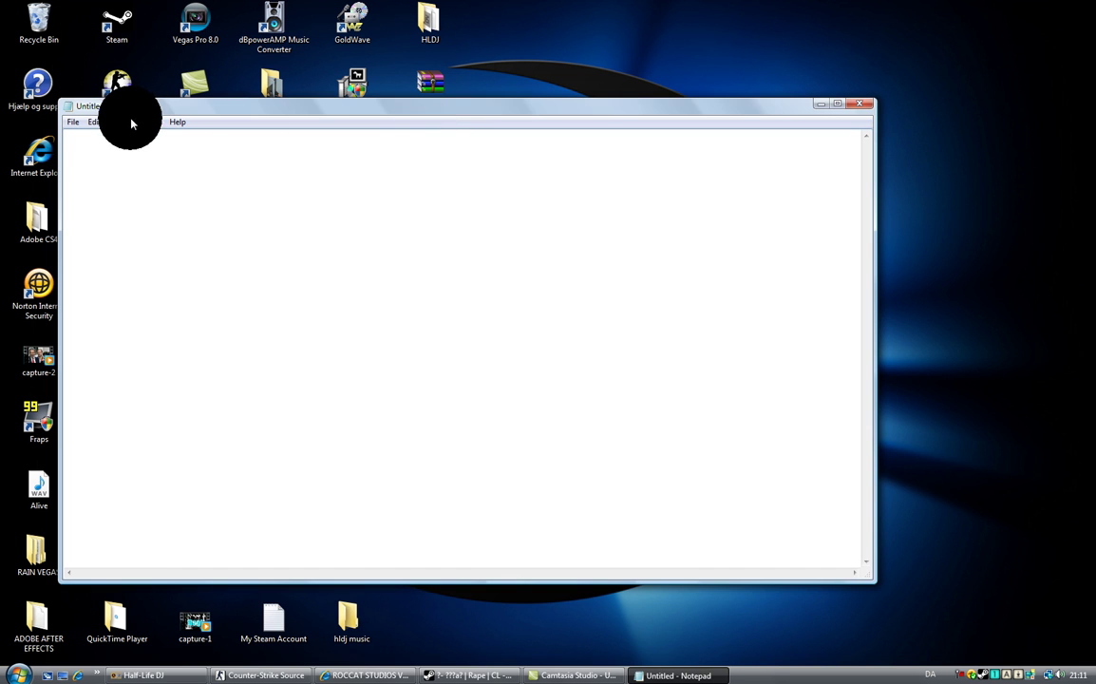
Confirm Arial Black Bold at size 28 as the note's font and enter the contact e-mail address.
{"action": "left_click", "coordinate": [124, 119]}
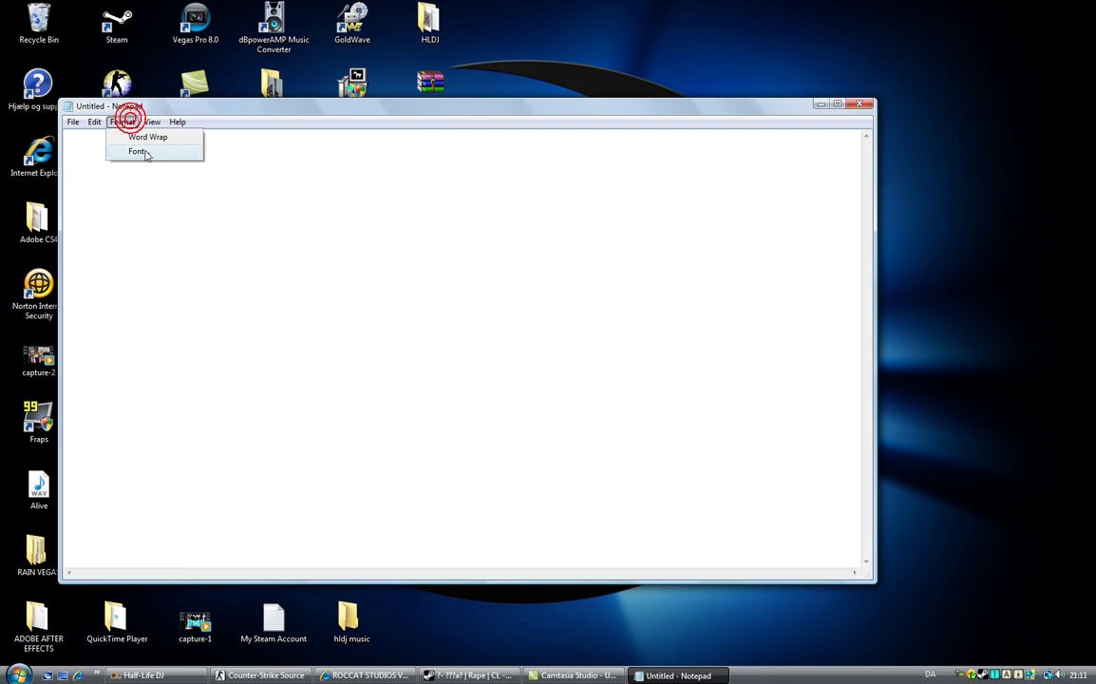
{"action": "left_click", "coordinate": [146, 149]}
{"action": "left_click", "coordinate": [281, 275]}
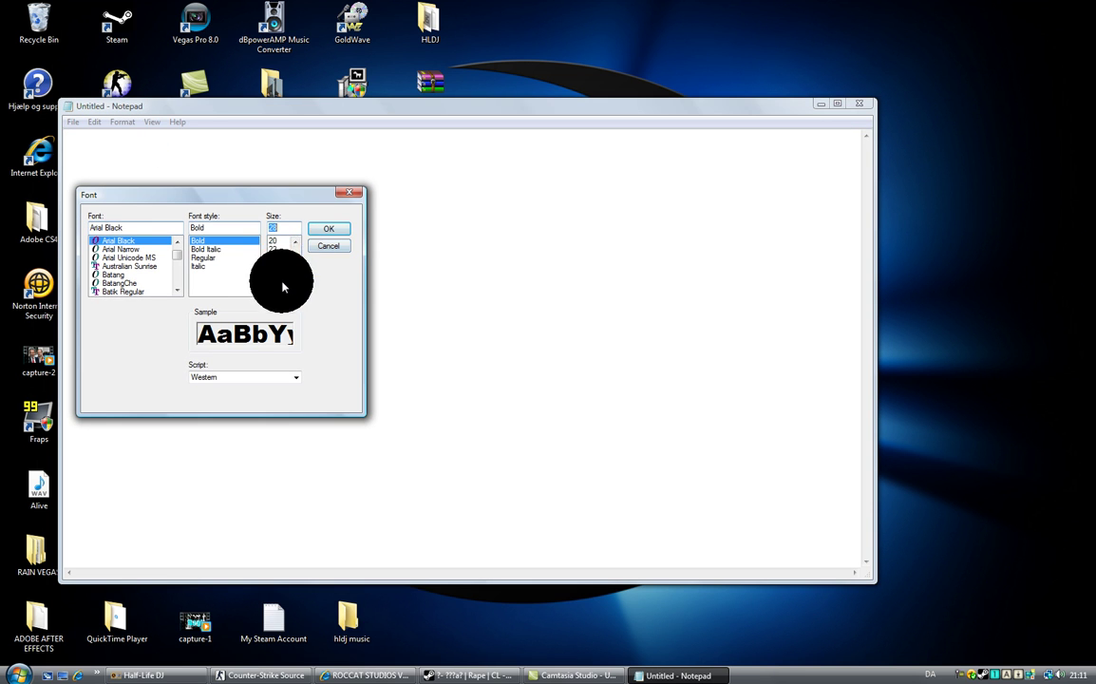
{"action": "left_click", "coordinate": [328, 232]}
{"action": "type", "text": "B"}
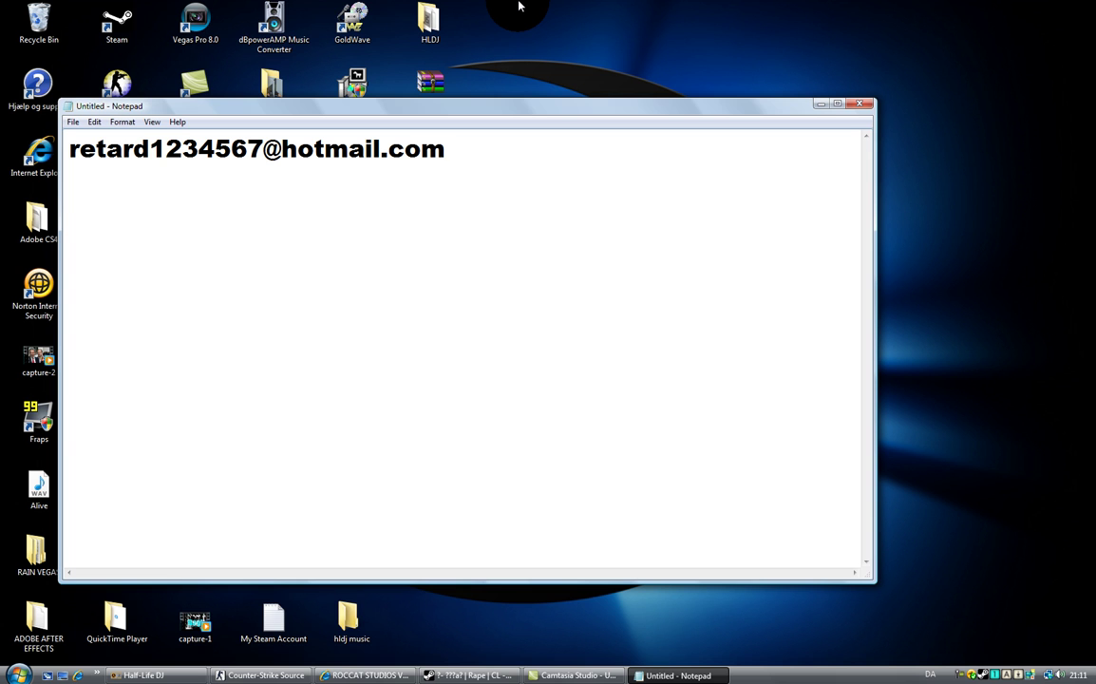
Try a much larger font size for the contact e-mail line.
{"action": "double_click", "coordinate": [498, 148]}
{"action": "left_click", "coordinate": [123, 122]}
{"action": "left_click", "coordinate": [142, 161]}
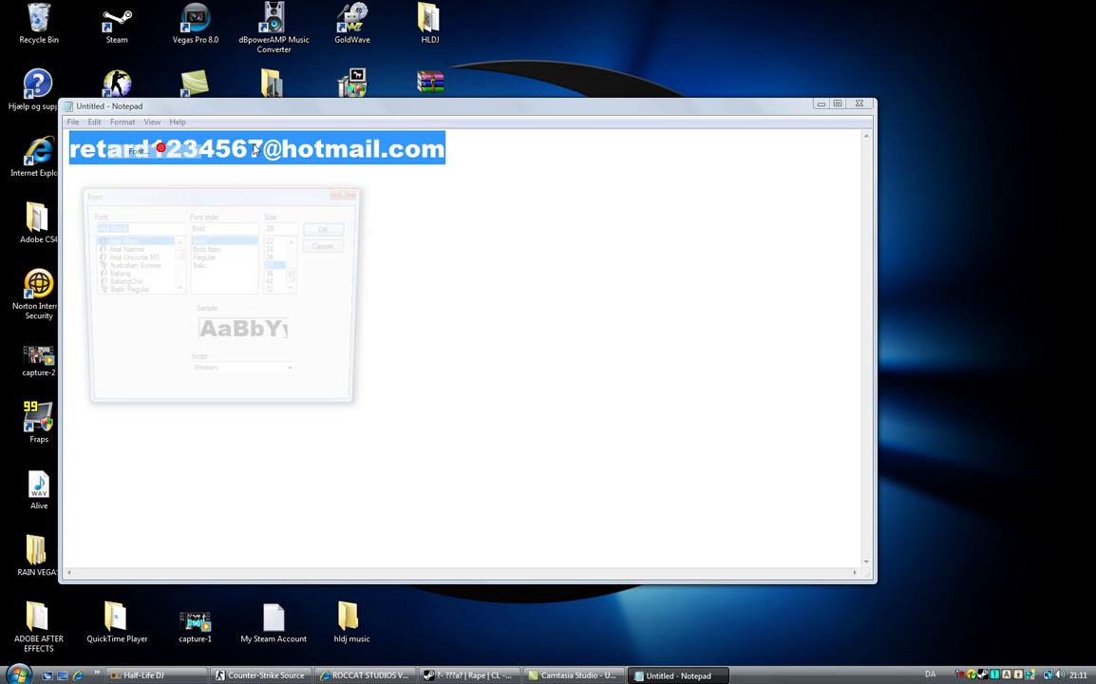
{"action": "left_click", "coordinate": [338, 229]}
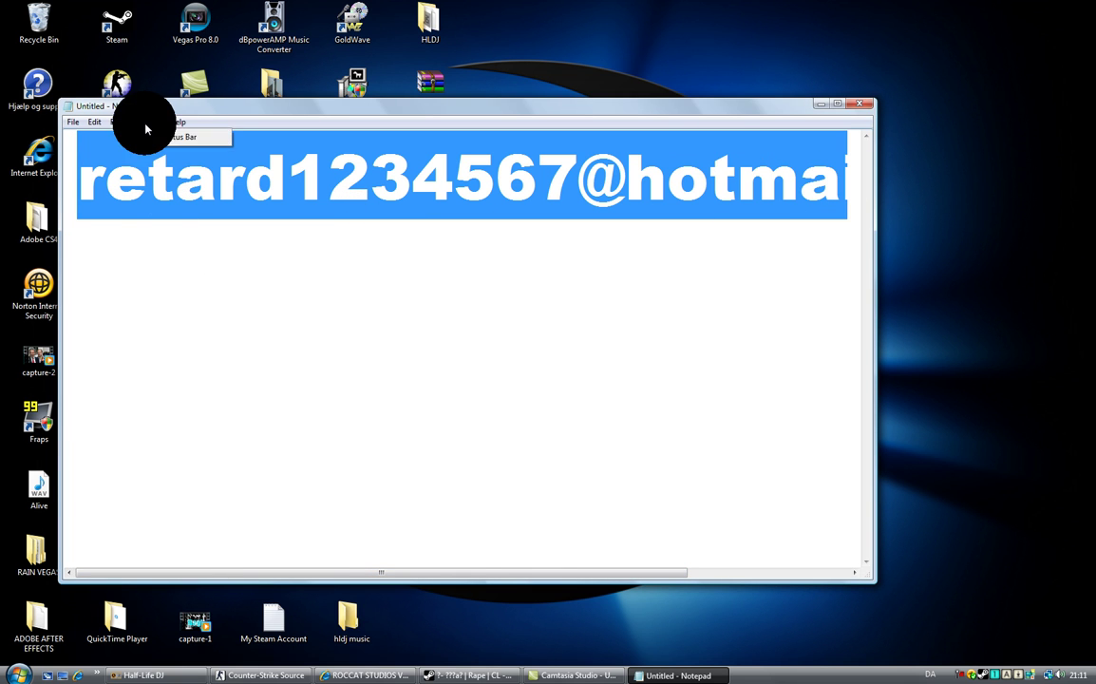
Set the note's font size to 48 and deselect the contact e-mail line.
{"action": "left_click", "coordinate": [142, 157]}
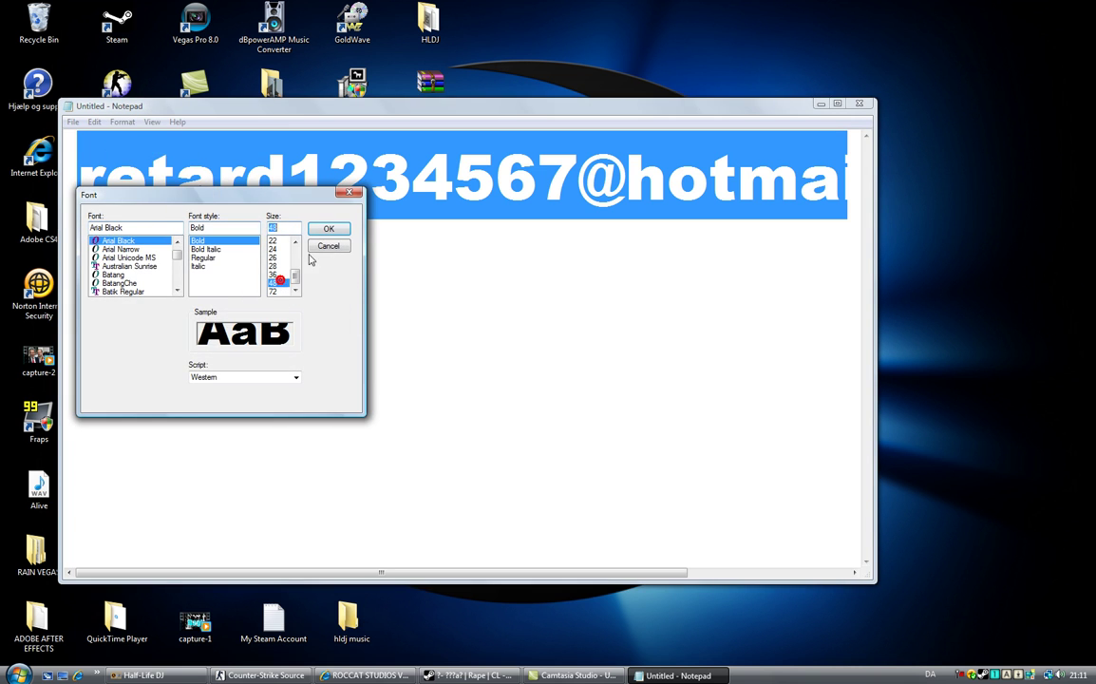
{"action": "left_click", "coordinate": [328, 228]}
{"action": "left_click", "coordinate": [753, 157]}
{"action": "double_click", "coordinate": [753, 156]}
{"action": "left_click", "coordinate": [733, 196]}
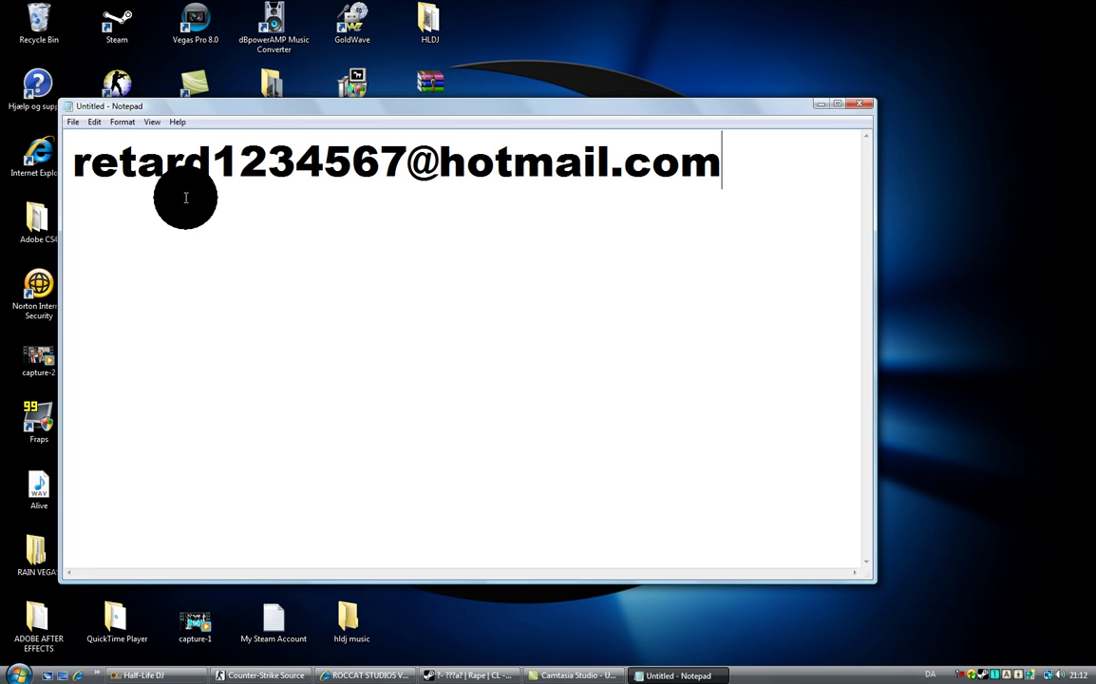
{"action": "left_click_drag", "start_coordinate": [360, 112], "coordinate": [98, 138]}
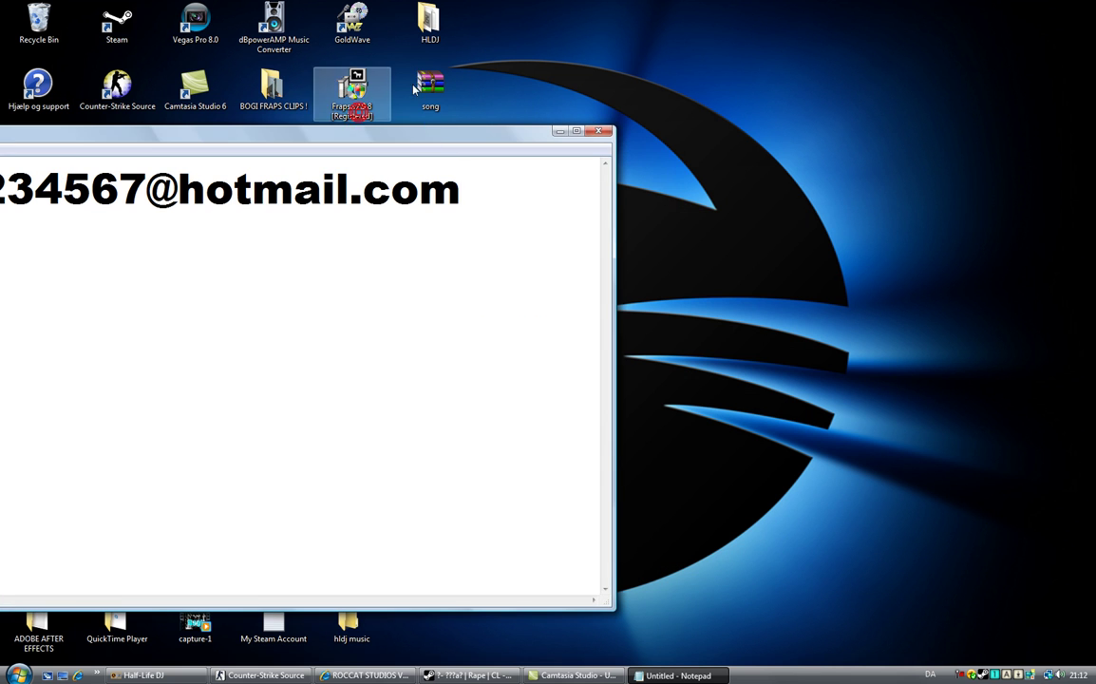
{"action": "left_click_drag", "start_coordinate": [461, 138], "coordinate": [750, 79]}
{"action": "left_click_drag", "start_coordinate": [743, 125], "coordinate": [903, 106]}
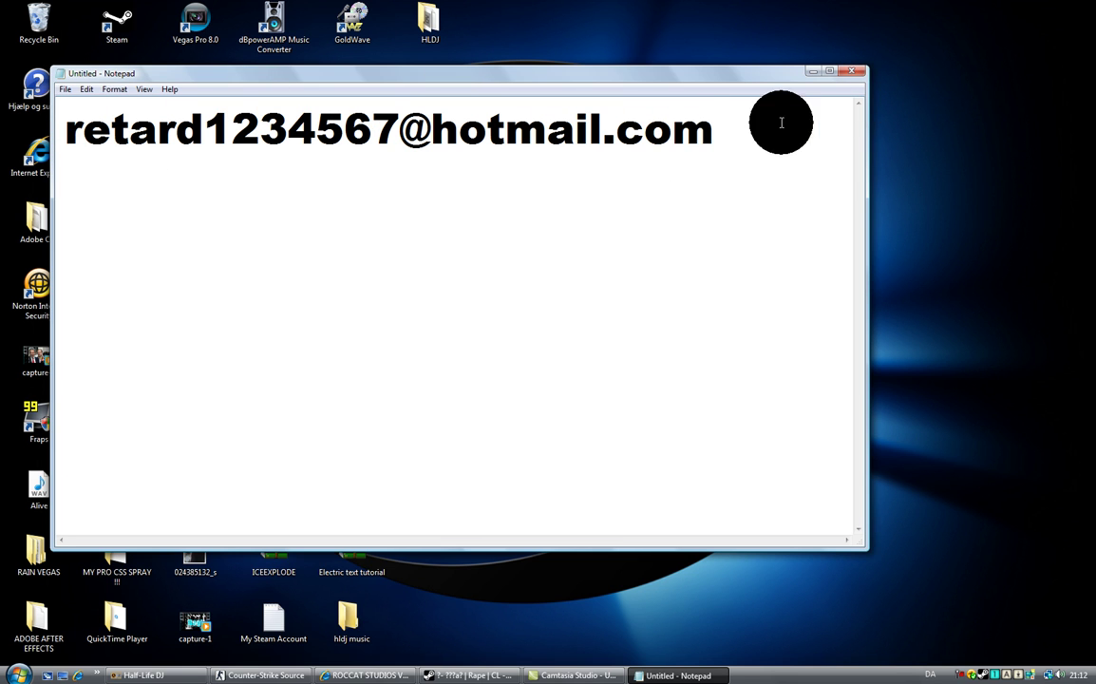
{"action": "left_click_drag", "start_coordinate": [733, 130], "coordinate": [875, 162]}
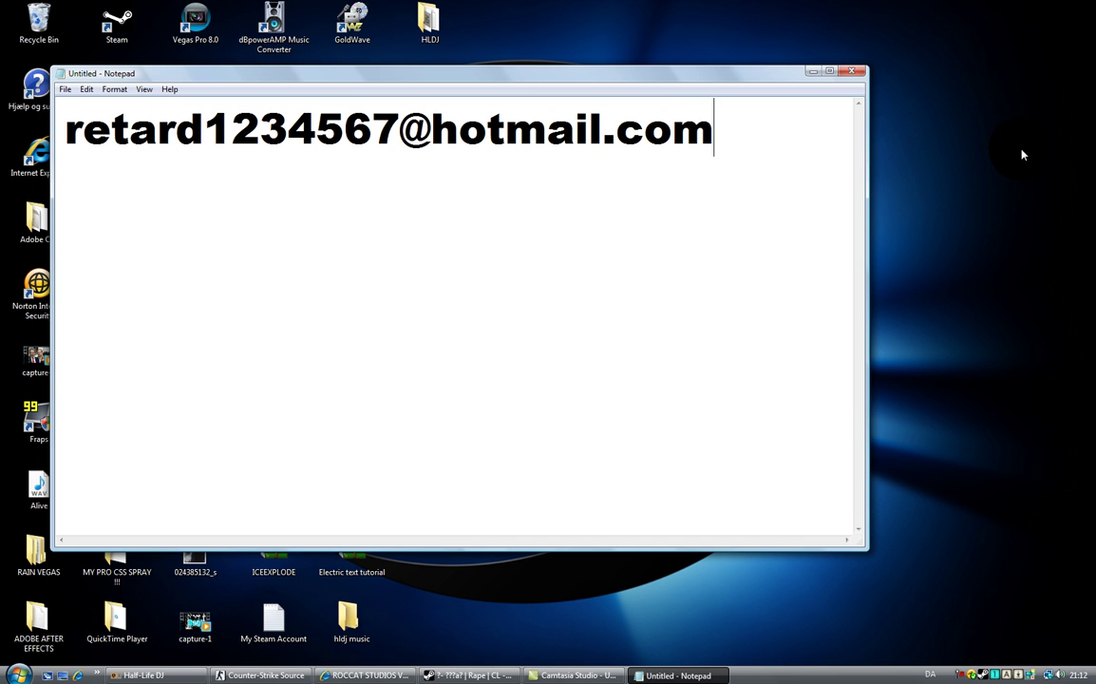
Close the untitled note without saving its changes.
{"action": "left_click", "coordinate": [851, 72]}
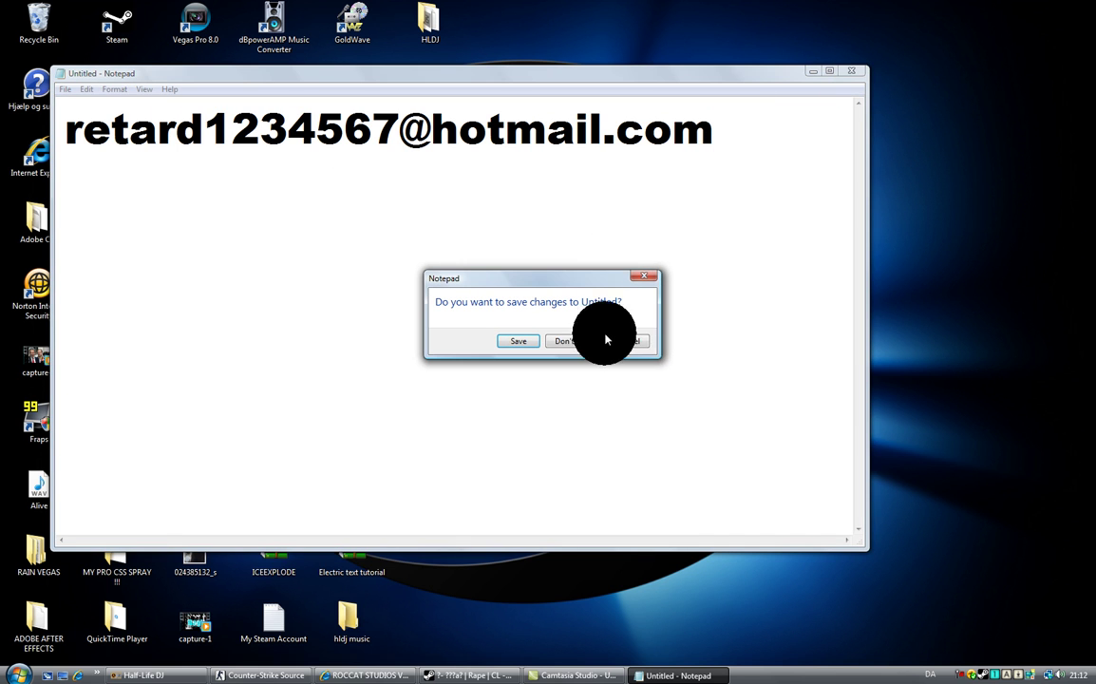
{"action": "left_click", "coordinate": [599, 340]}
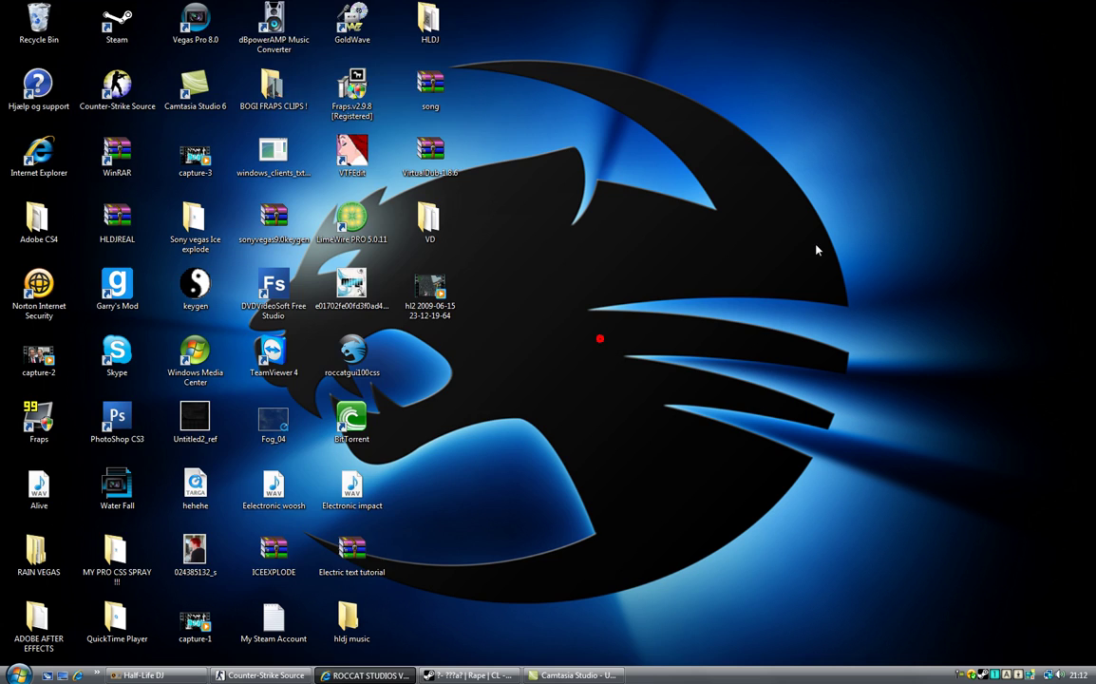